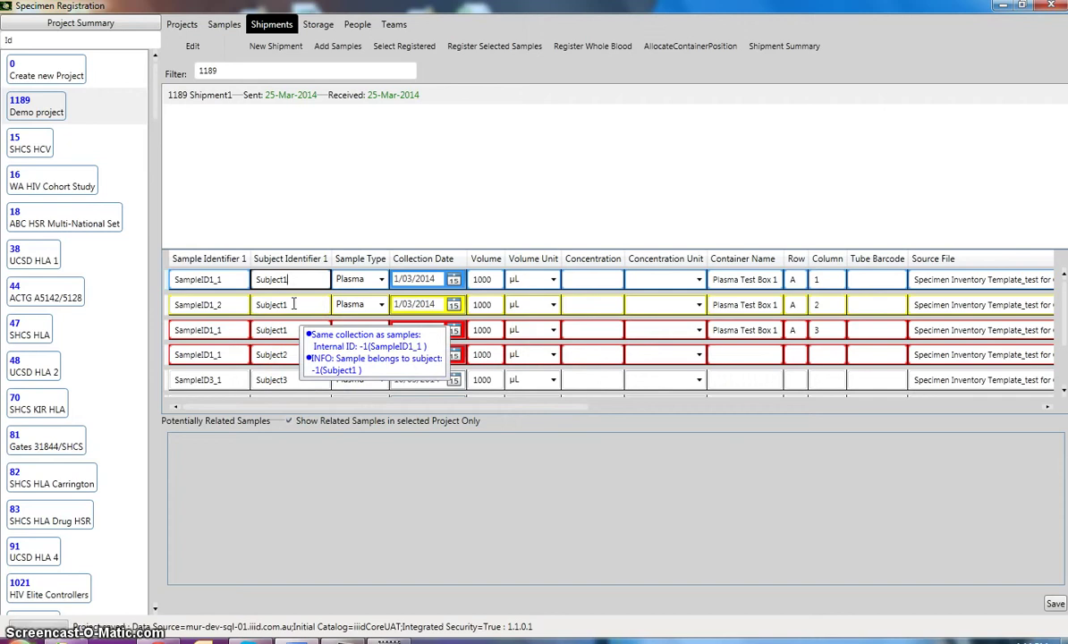
- Examine the validation notices on the Subject1, Subject2 and Subject3 rows of the shipment, comparing sample identifiers, subjects and collection dates
{"action": "left_click", "coordinate": [300, 305]}
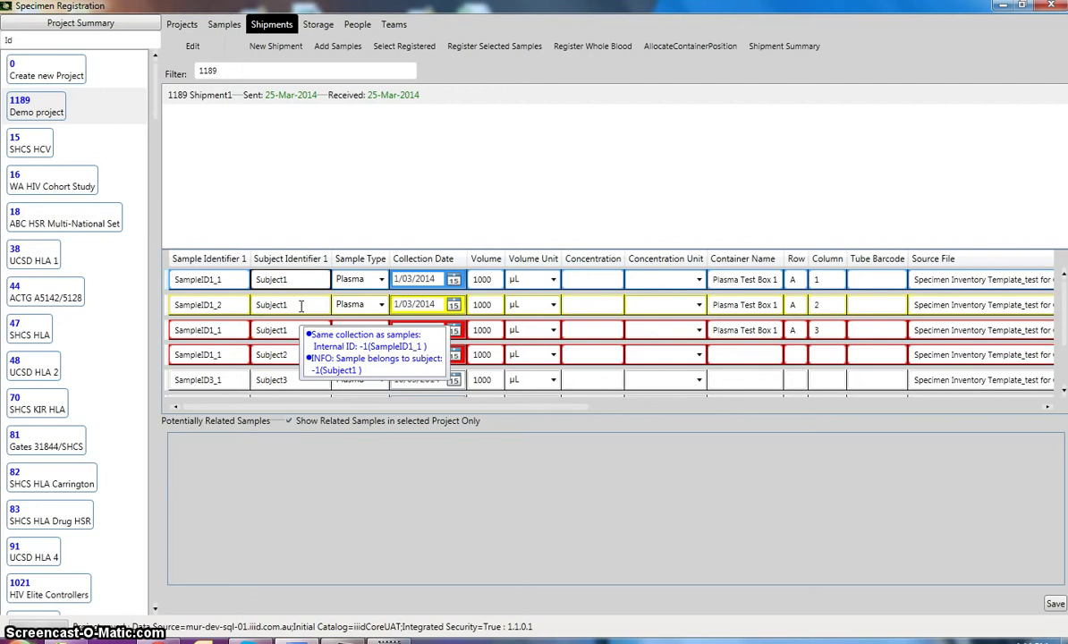
{"action": "left_click", "coordinate": [287, 281]}
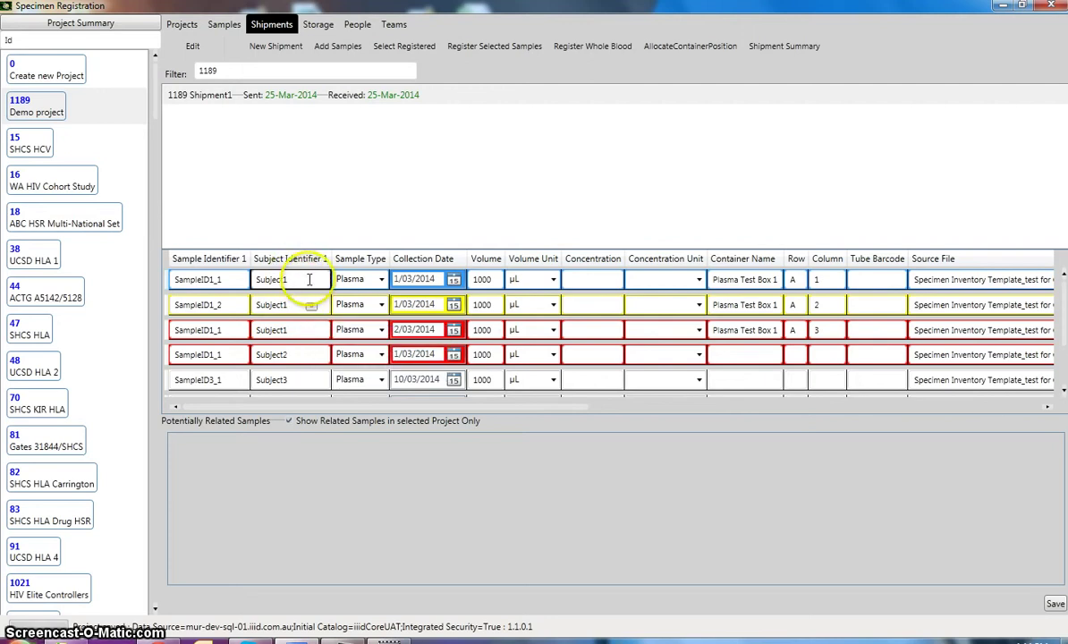
{"action": "left_click", "coordinate": [220, 280]}
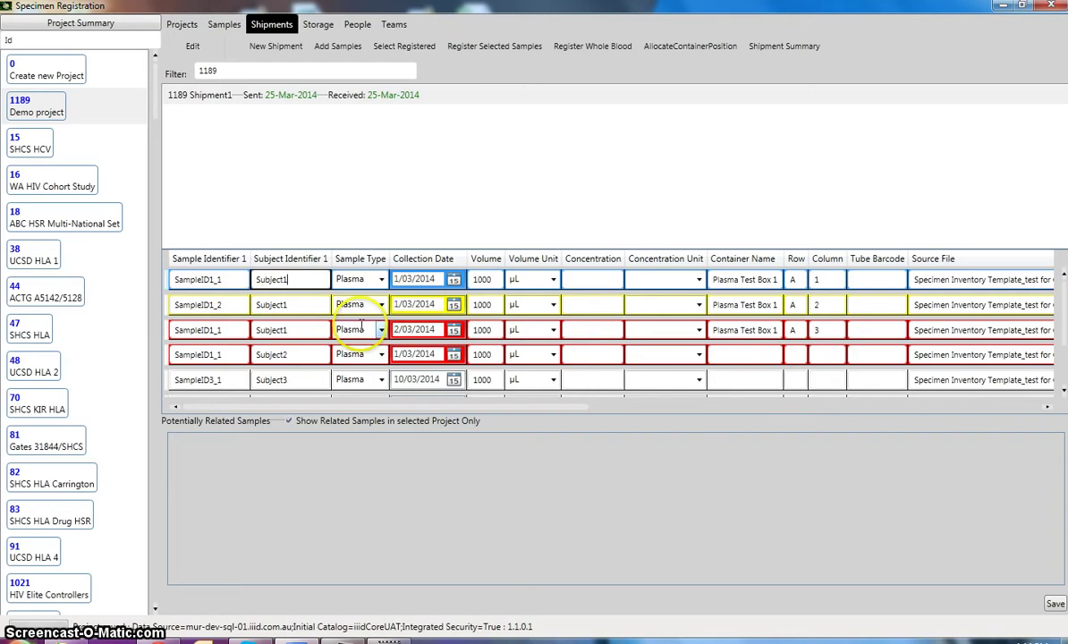
{"action": "mouse_move", "coordinate": [307, 301]}
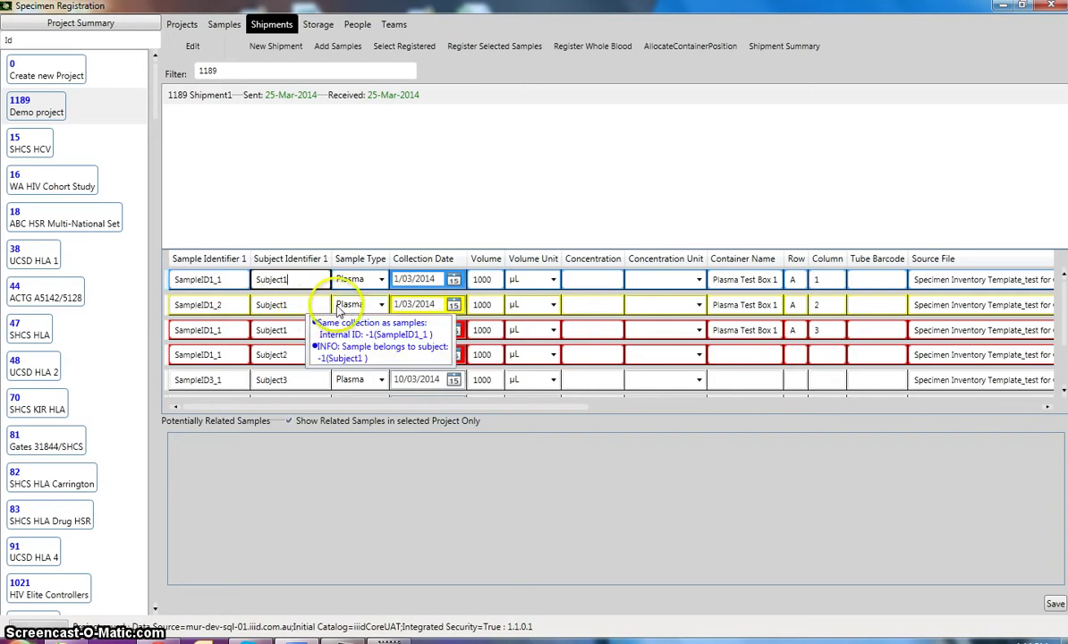
{"action": "mouse_move", "coordinate": [286, 328]}
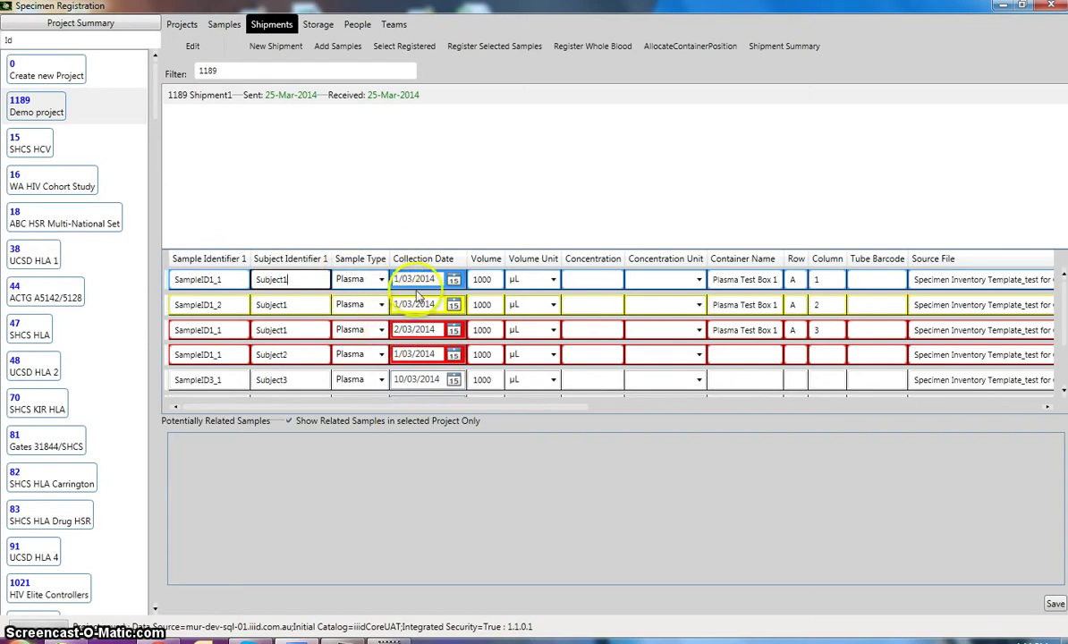
{"action": "mouse_move", "coordinate": [393, 328]}
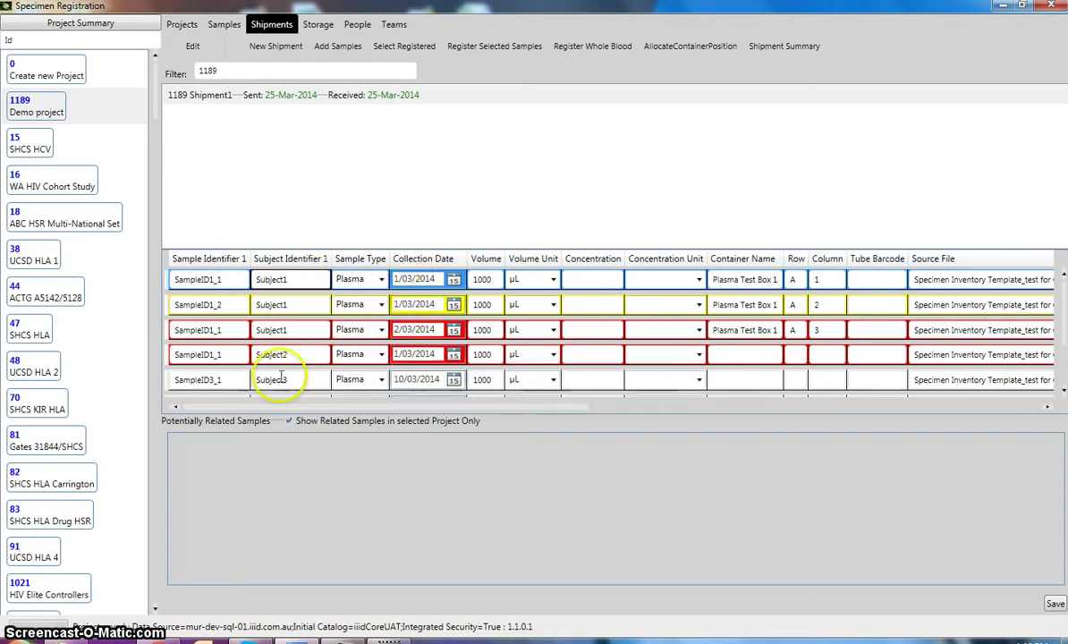
{"action": "left_click", "coordinate": [315, 355]}
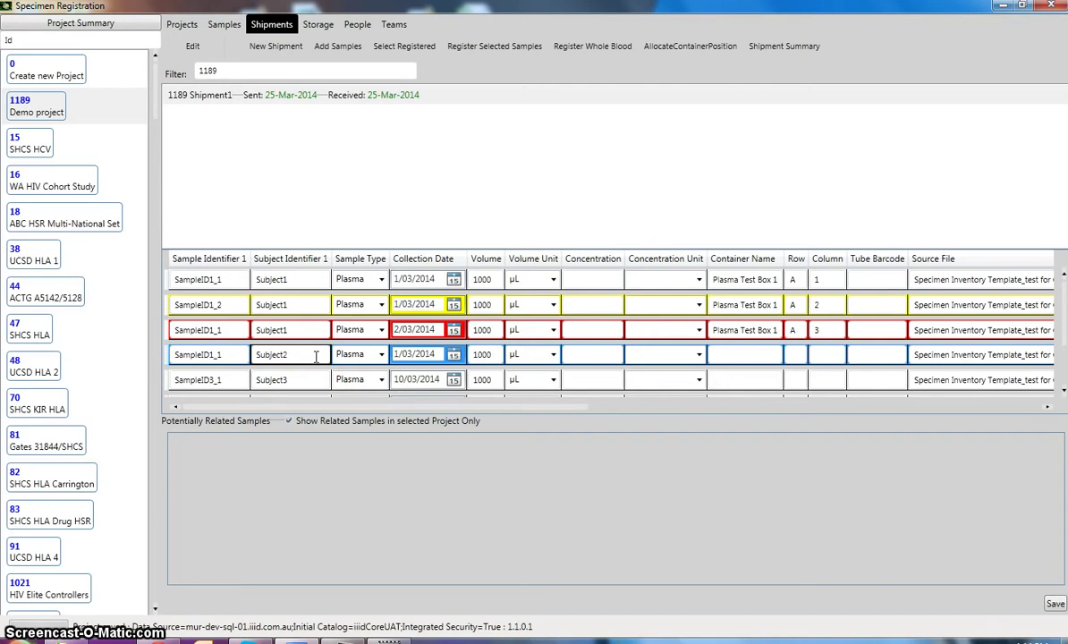
{"action": "left_click", "coordinate": [316, 356]}
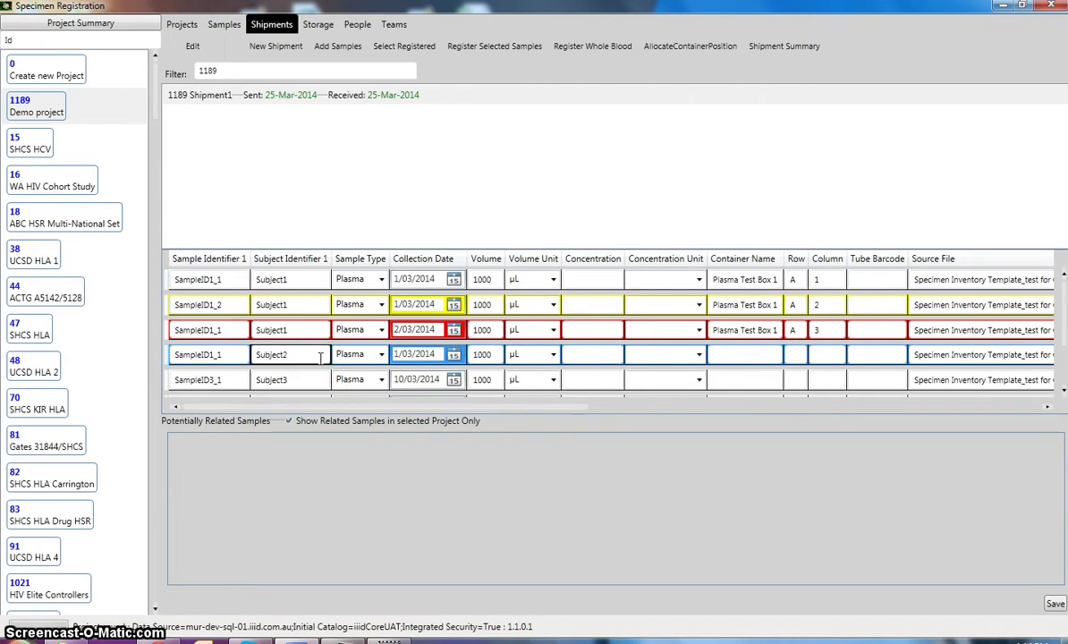
{"action": "left_click", "coordinate": [263, 355]}
{"action": "mouse_move", "coordinate": [302, 357]}
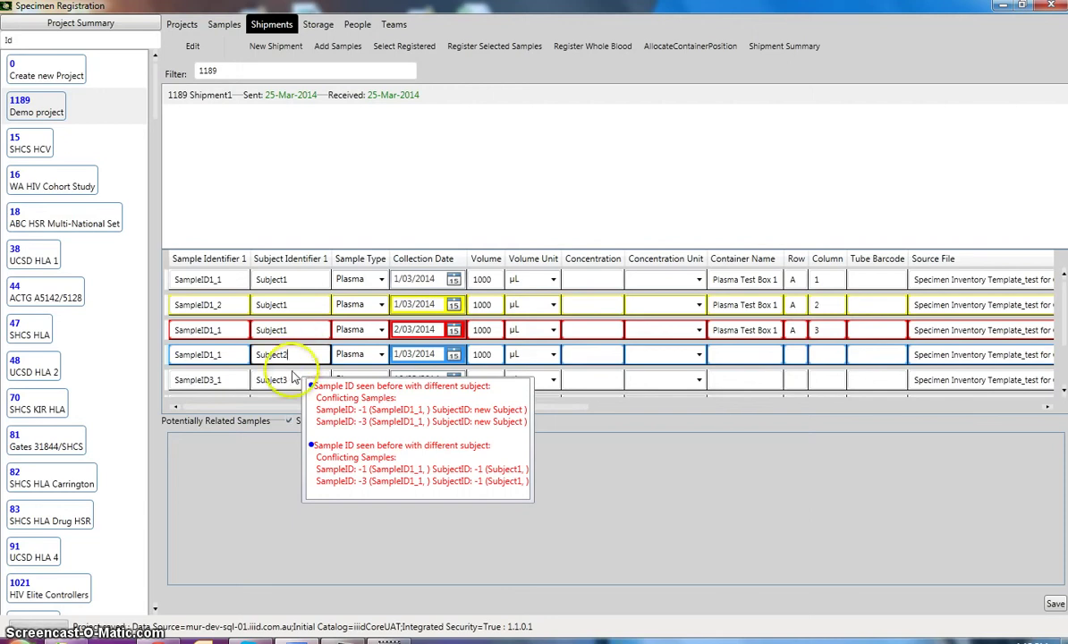
{"action": "left_click", "coordinate": [293, 379]}
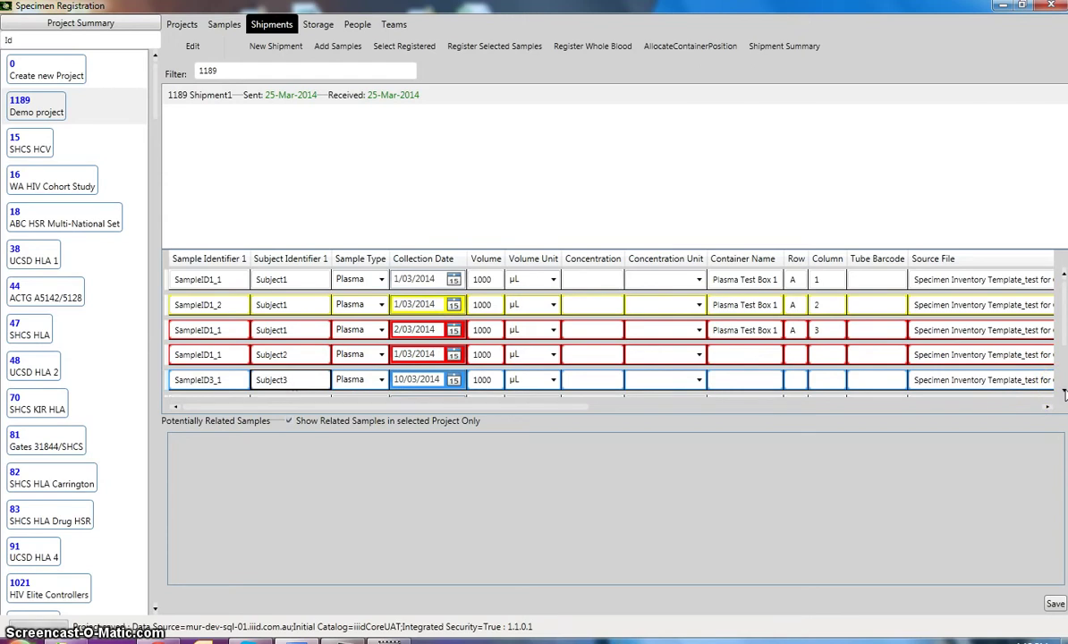
{"action": "mouse_move", "coordinate": [615, 363]}
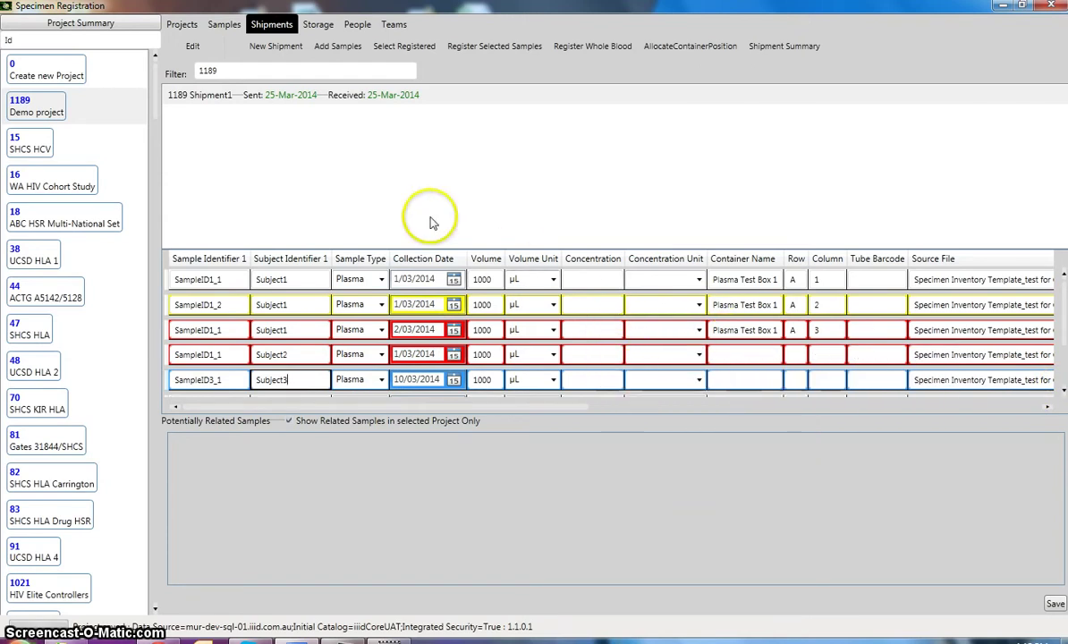
{"action": "mouse_move", "coordinate": [322, 329]}
- Register the first two Subject1 samples, SampleID1_1 and SampleID1_2, both collected on 1/03/2014
{"action": "left_click", "coordinate": [299, 281]}
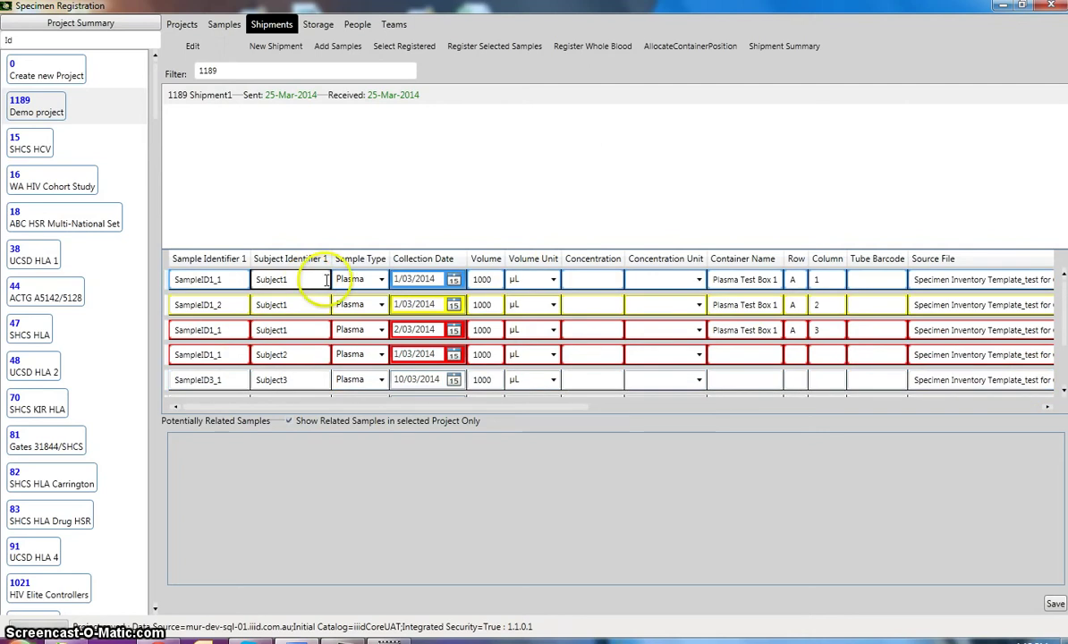
{"action": "double_click", "coordinate": [310, 305]}
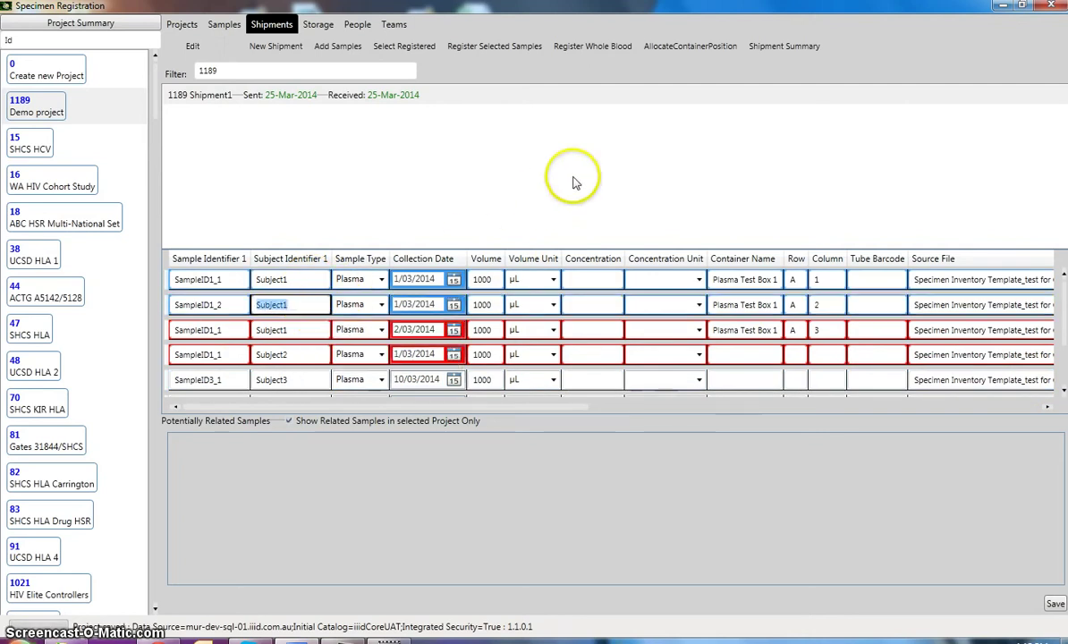
{"action": "left_click", "coordinate": [511, 51]}
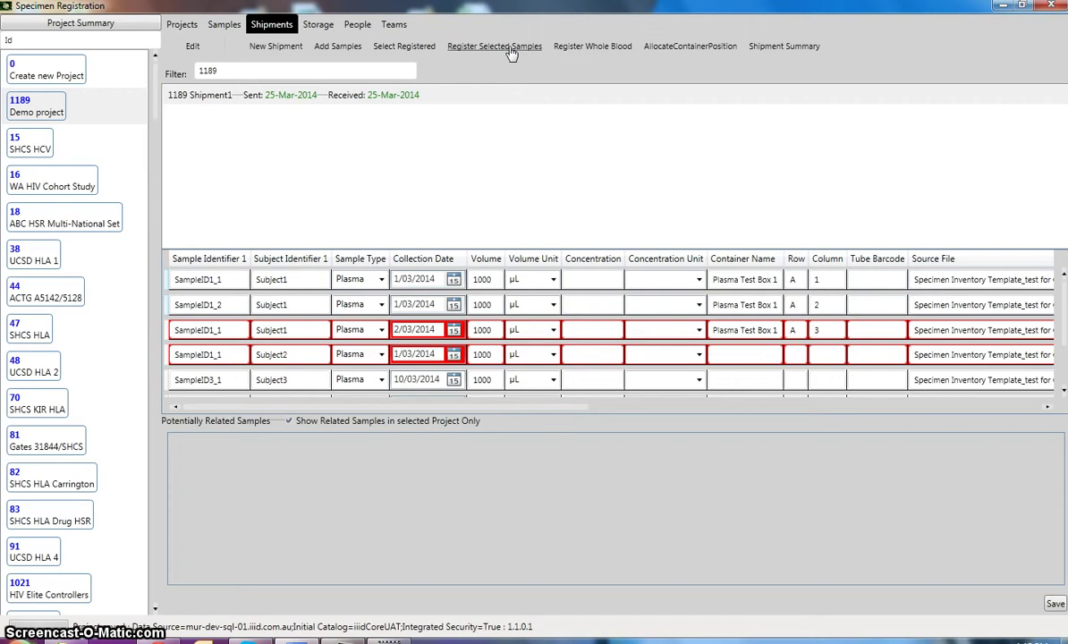
{"action": "left_click", "coordinate": [503, 55]}
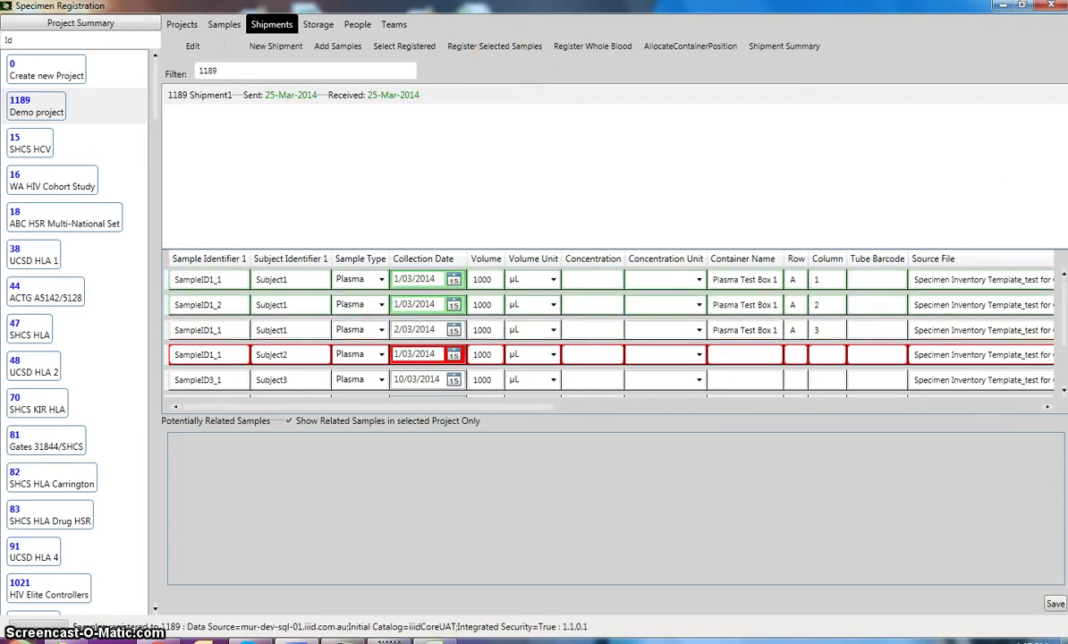
- Review the generated Excel summary across to the internal sample, subject and collection ID columns, and close the workbook
{"action": "left_click", "coordinate": [432, 636]}
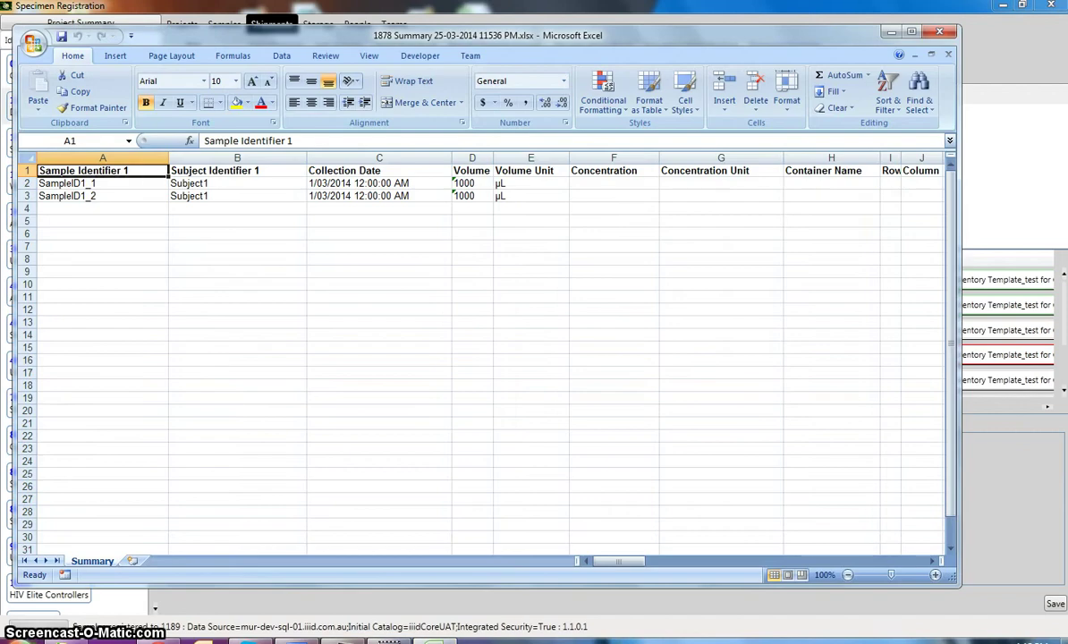
{"action": "left_click", "coordinate": [910, 31]}
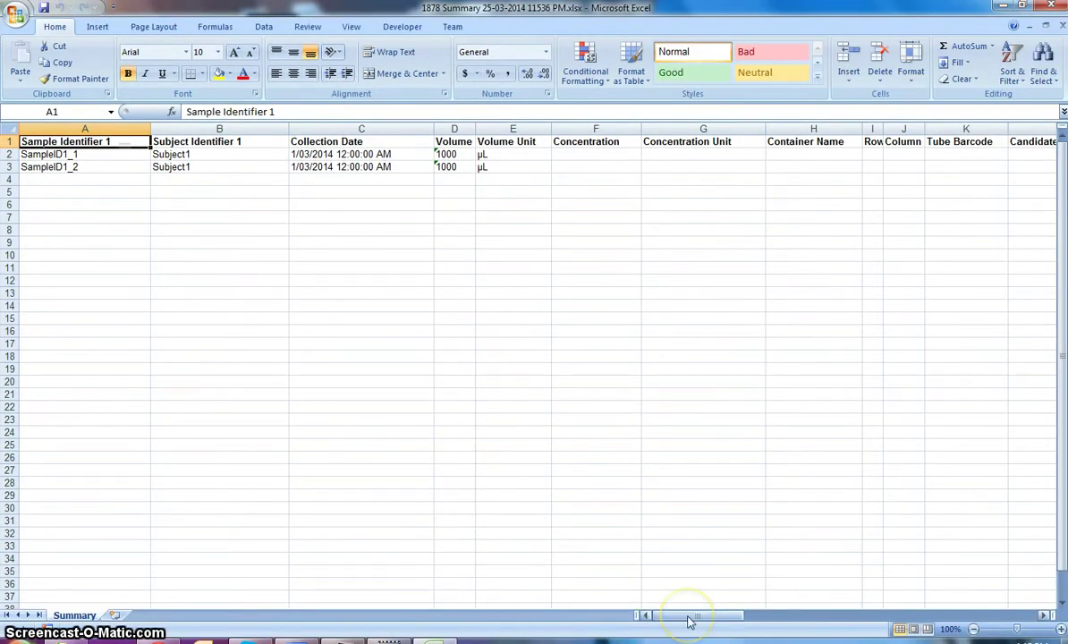
{"action": "left_click_drag", "start_coordinate": [688, 619], "coordinate": [906, 589]}
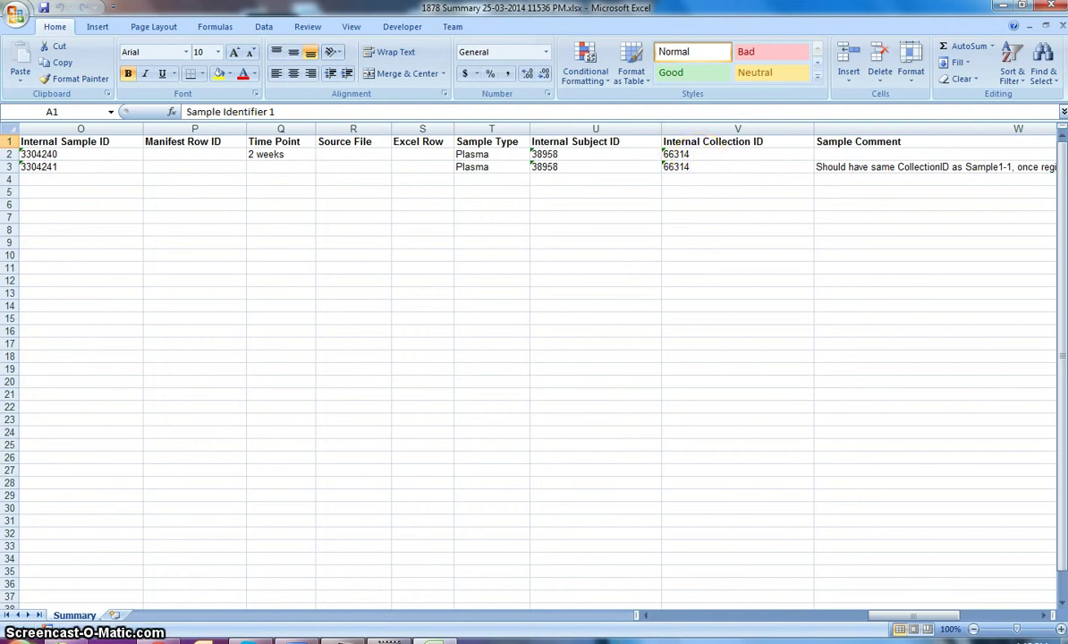
{"action": "left_click", "coordinate": [1049, 7]}
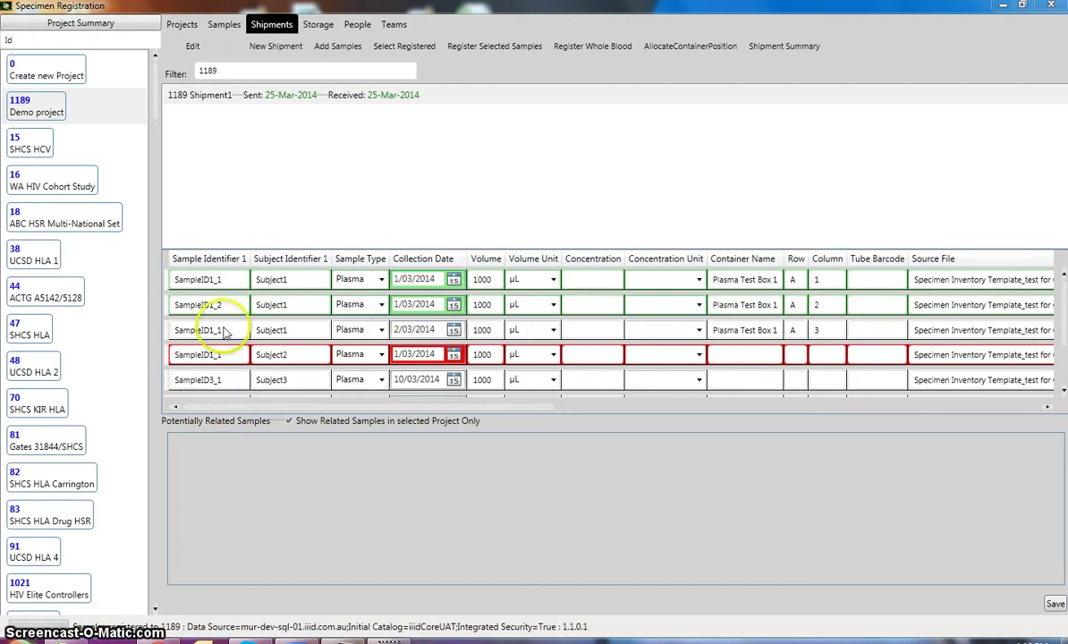
- Examine the remaining rows from SampleID3_1 onward and the relationship notice on the repeated SampleID5_1 row for Subject5
{"action": "left_click", "coordinate": [284, 379]}
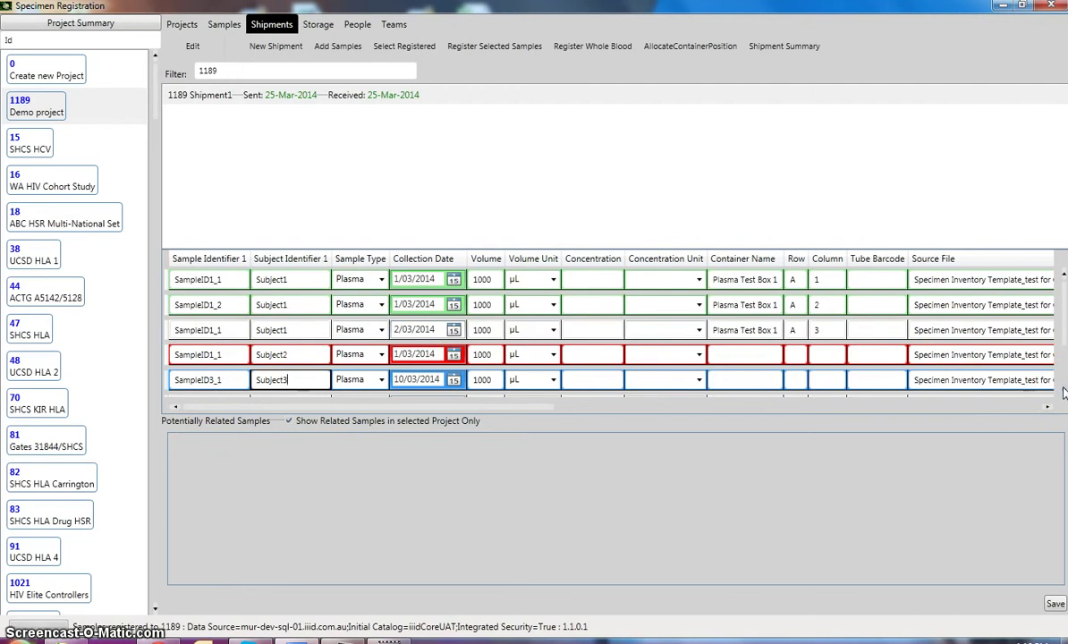
{"action": "scroll", "coordinate": [1063, 392], "scroll_direction": "down", "scroll_amount": 1}
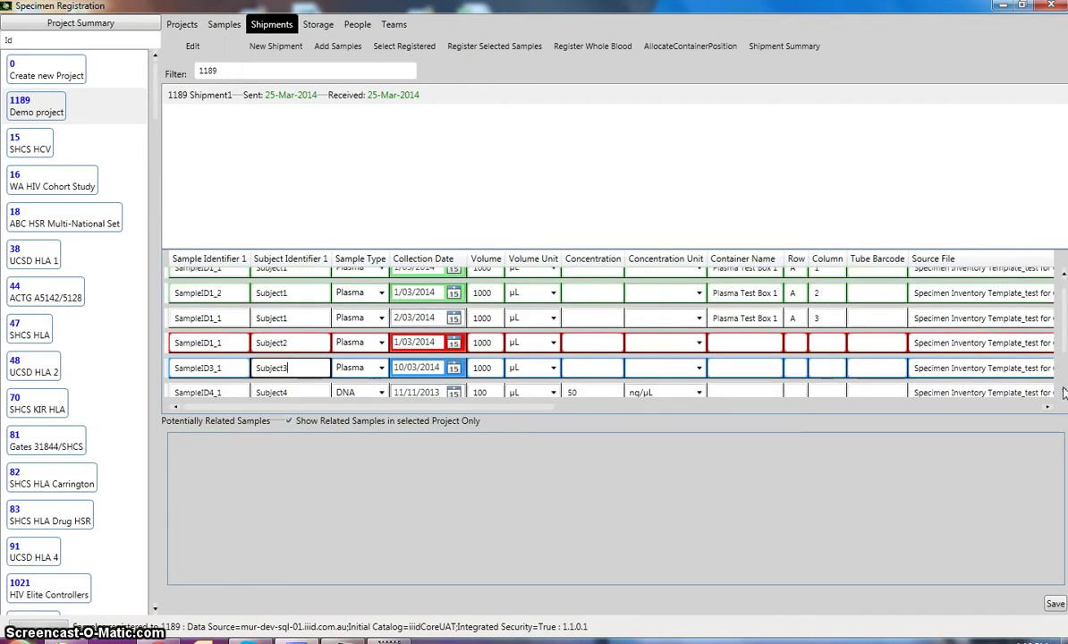
{"action": "scroll", "coordinate": [1063, 392], "scroll_direction": "down", "scroll_amount": 4}
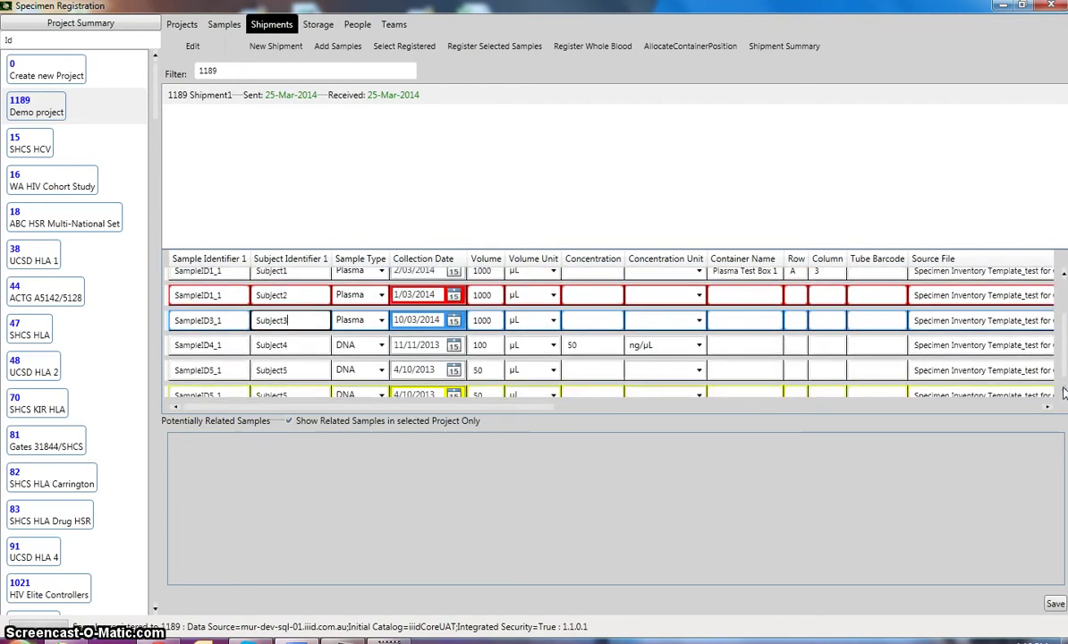
{"action": "scroll", "coordinate": [1063, 392], "scroll_direction": "down", "scroll_amount": 1}
{"action": "left_click", "coordinate": [787, 304]}
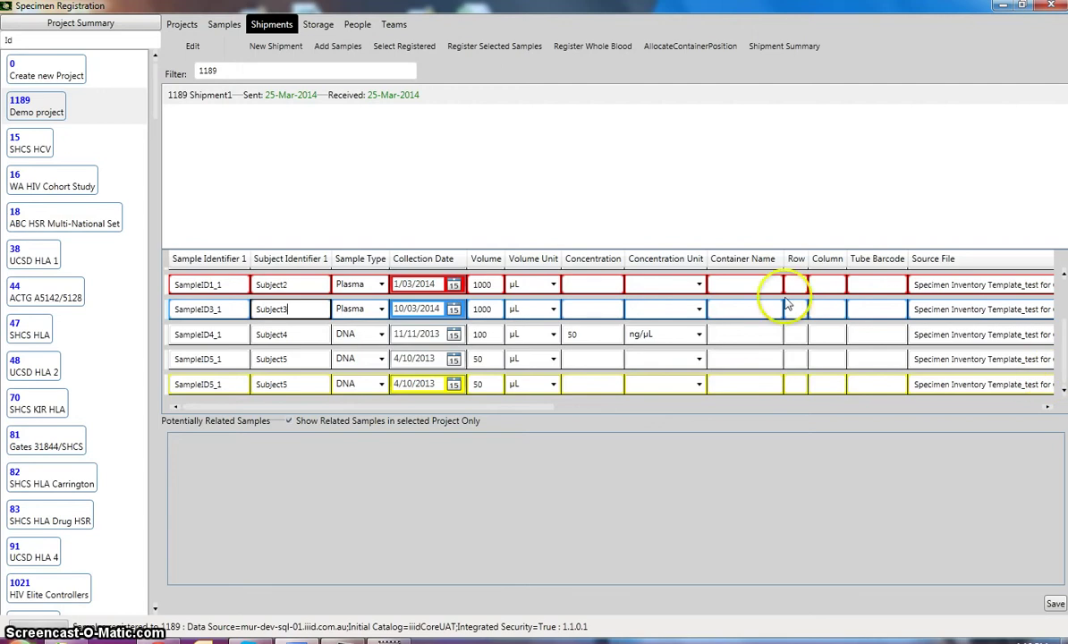
{"action": "mouse_move", "coordinate": [314, 385]}
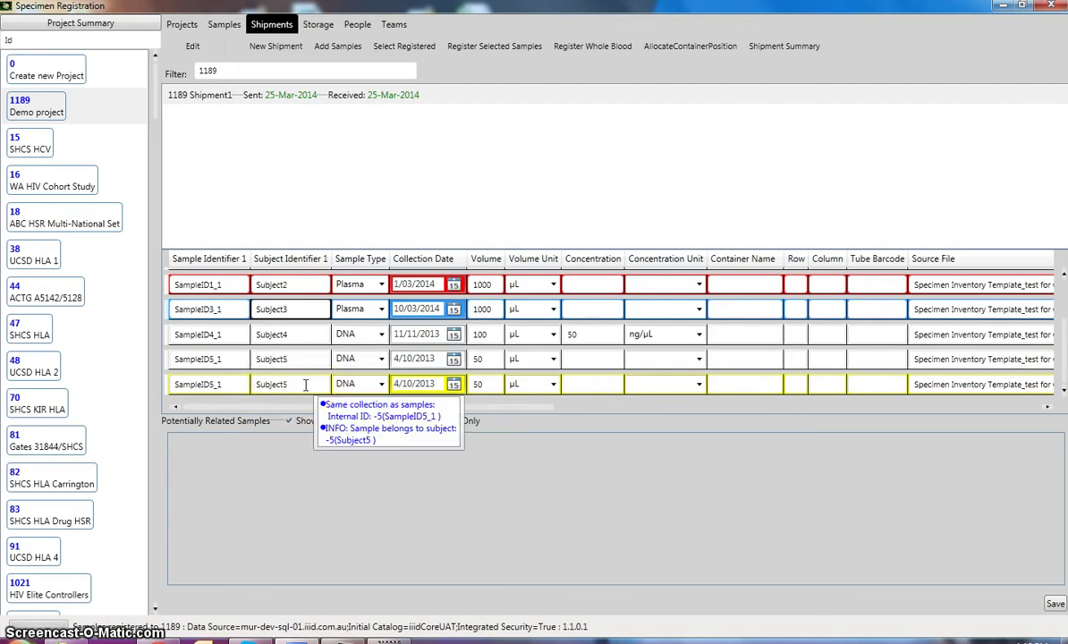
{"action": "left_click", "coordinate": [315, 384]}
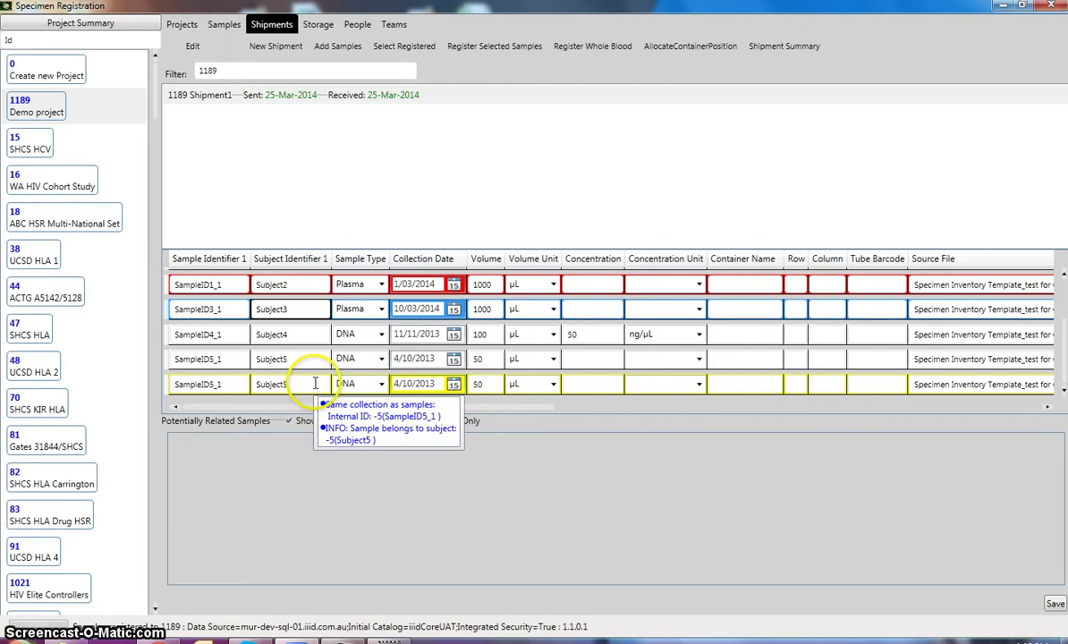
{"action": "left_click", "coordinate": [293, 358]}
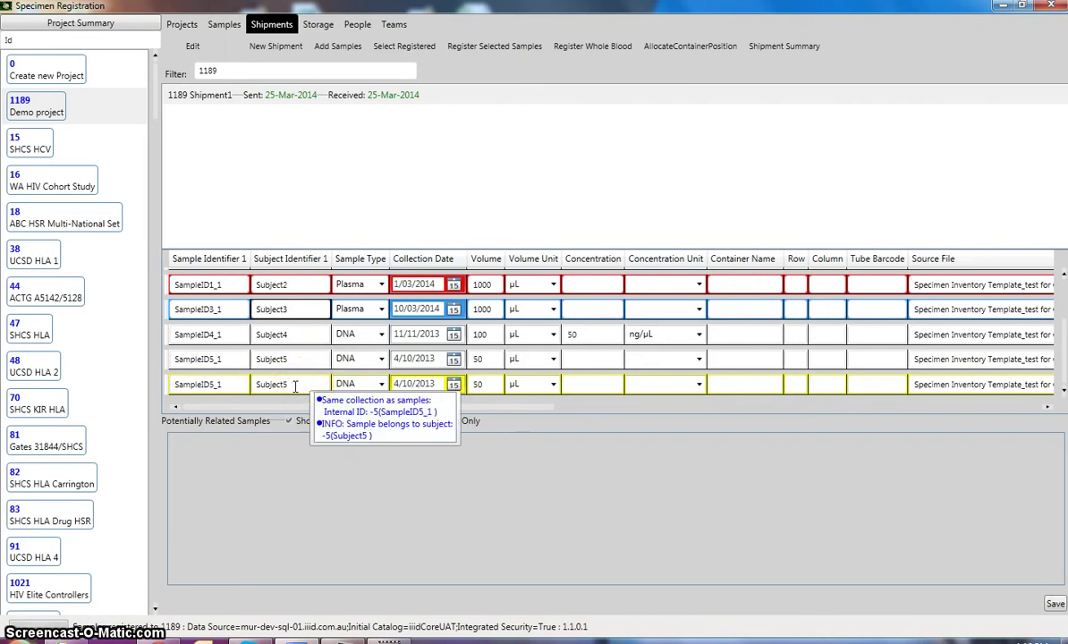
{"action": "left_click", "coordinate": [290, 358]}
{"action": "left_click", "coordinate": [285, 358]}
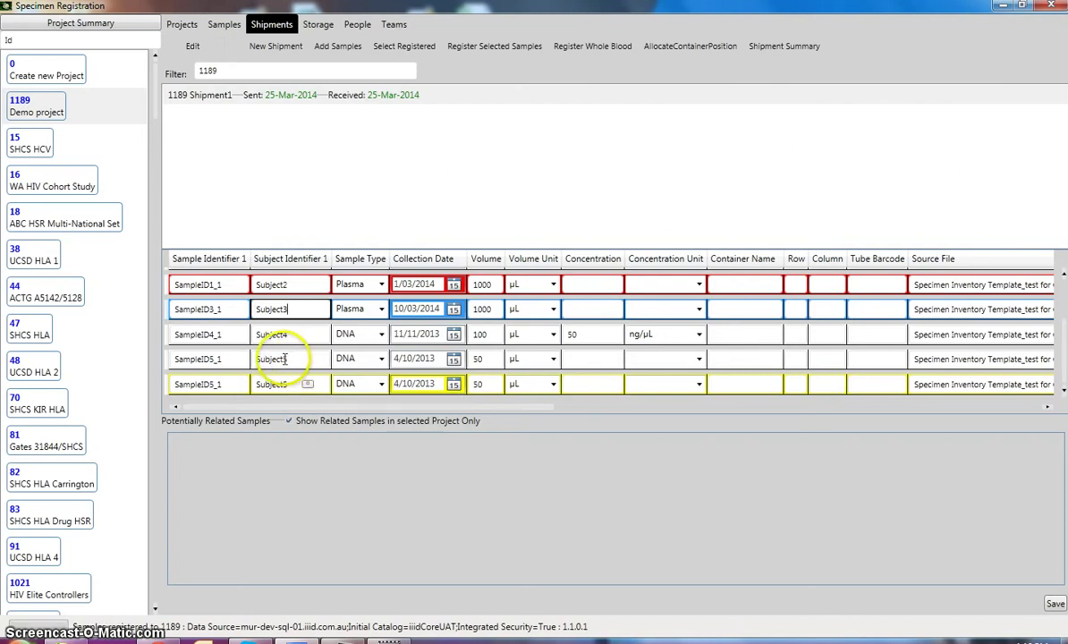
- Register the four samples from SampleID3_1 through the second SampleID5_1, covering Subject3, Subject4 and Subject5
{"action": "left_click", "coordinate": [286, 310]}
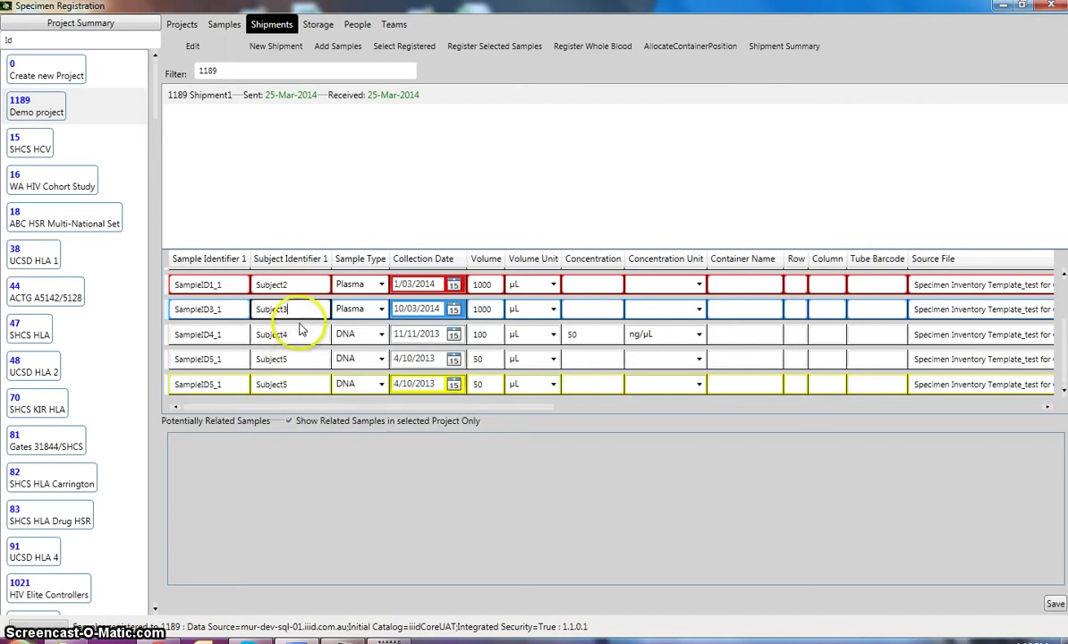
{"action": "left_click", "coordinate": [310, 382]}
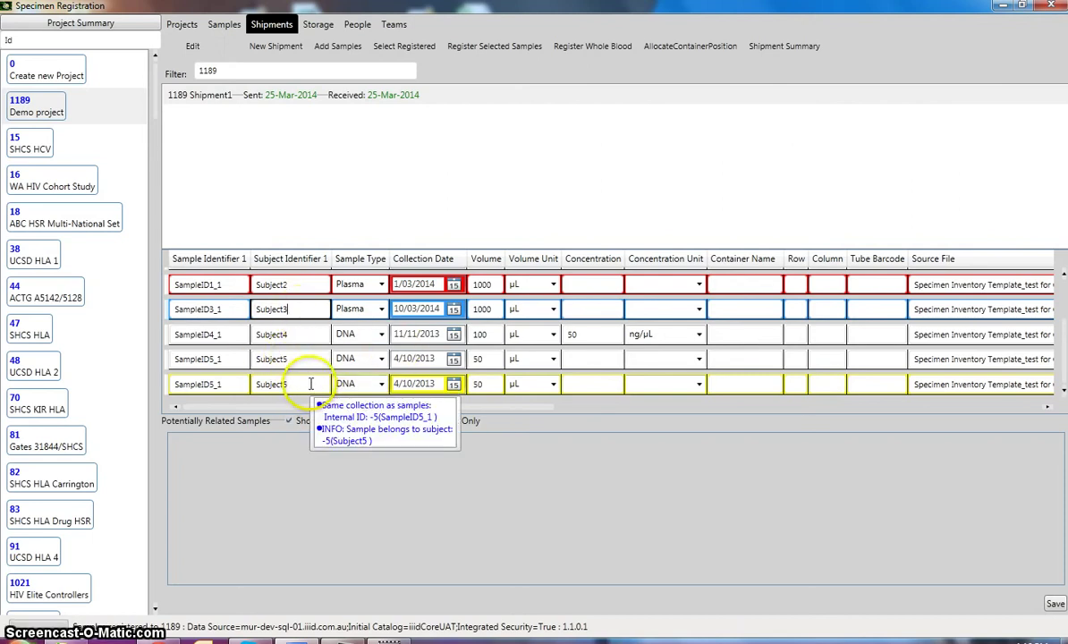
{"action": "left_click", "coordinate": [304, 383]}
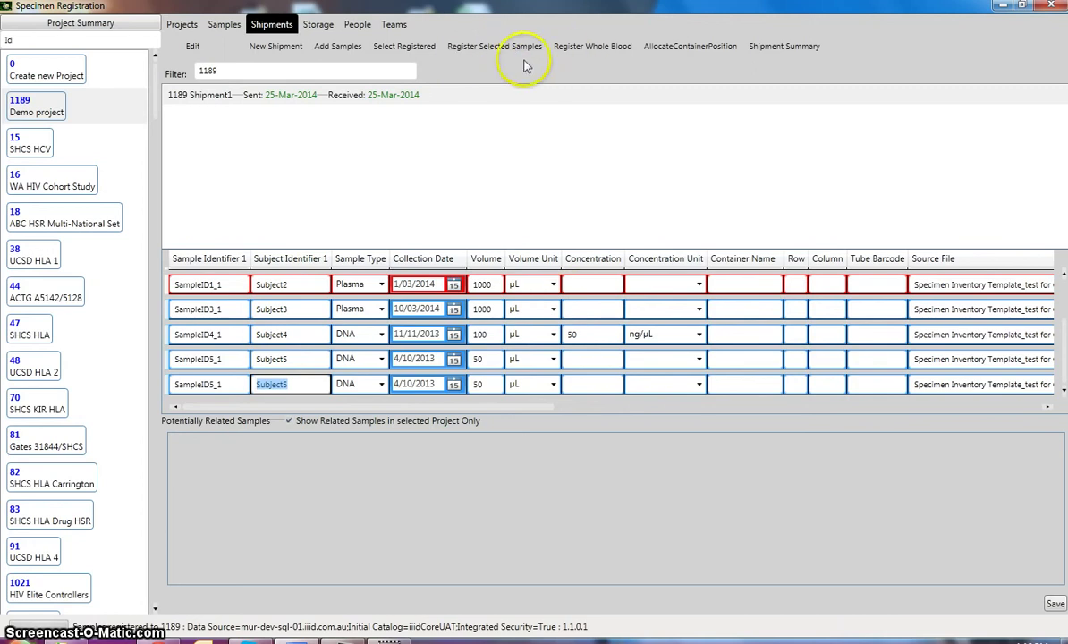
{"action": "left_click", "coordinate": [489, 50]}
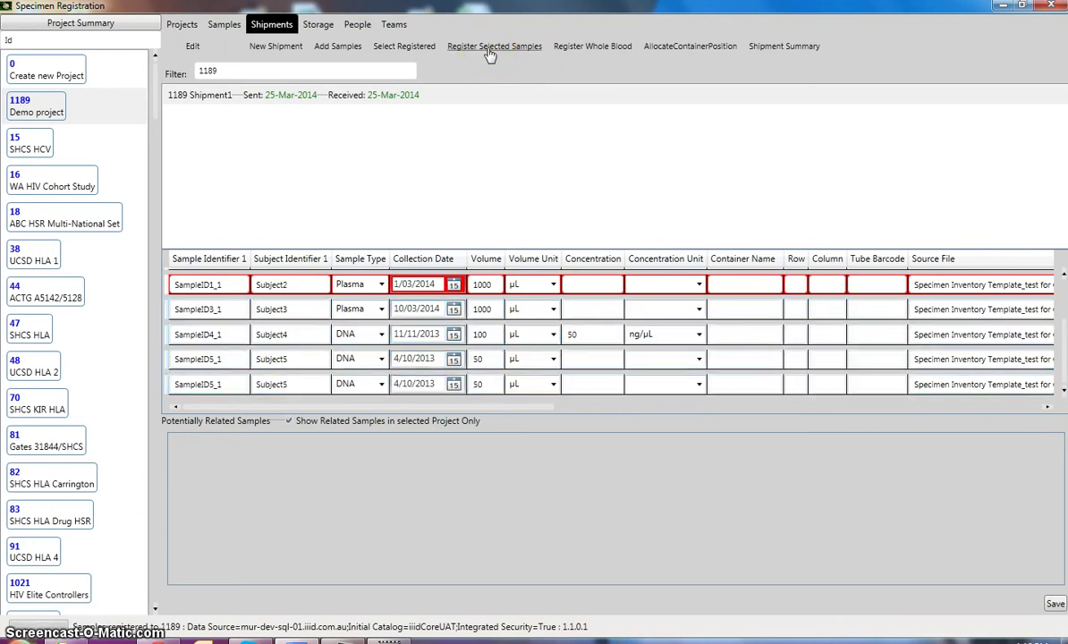
- Review the updated Excel summary's internal IDs, sample comments and remaining columns for all registered samples, and close the workbook
{"action": "left_click", "coordinate": [452, 173]}
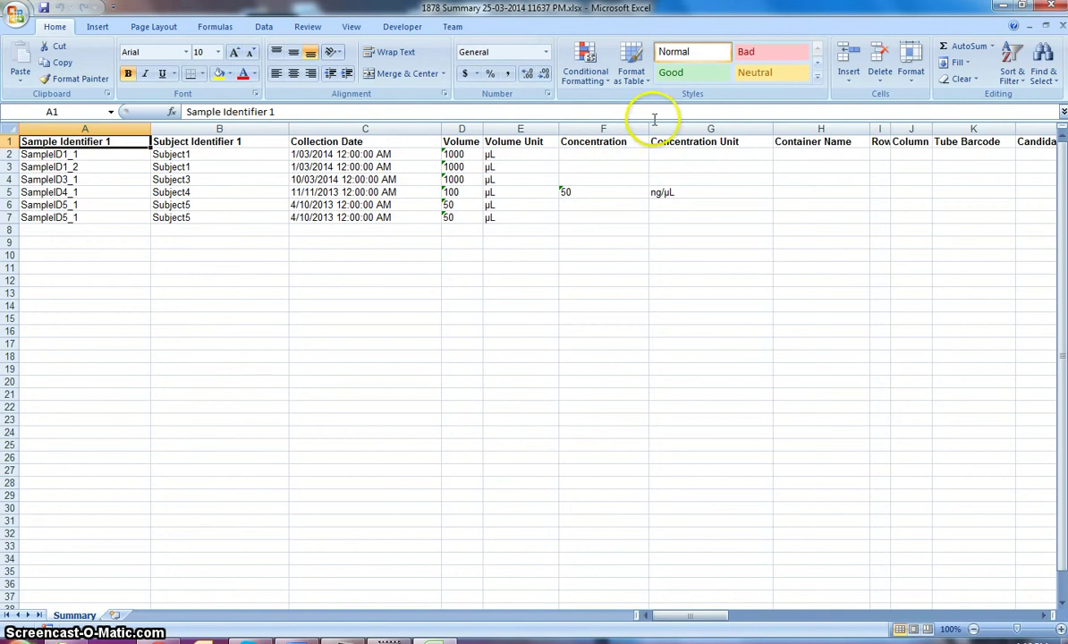
{"action": "left_click_drag", "start_coordinate": [690, 620], "coordinate": [892, 615]}
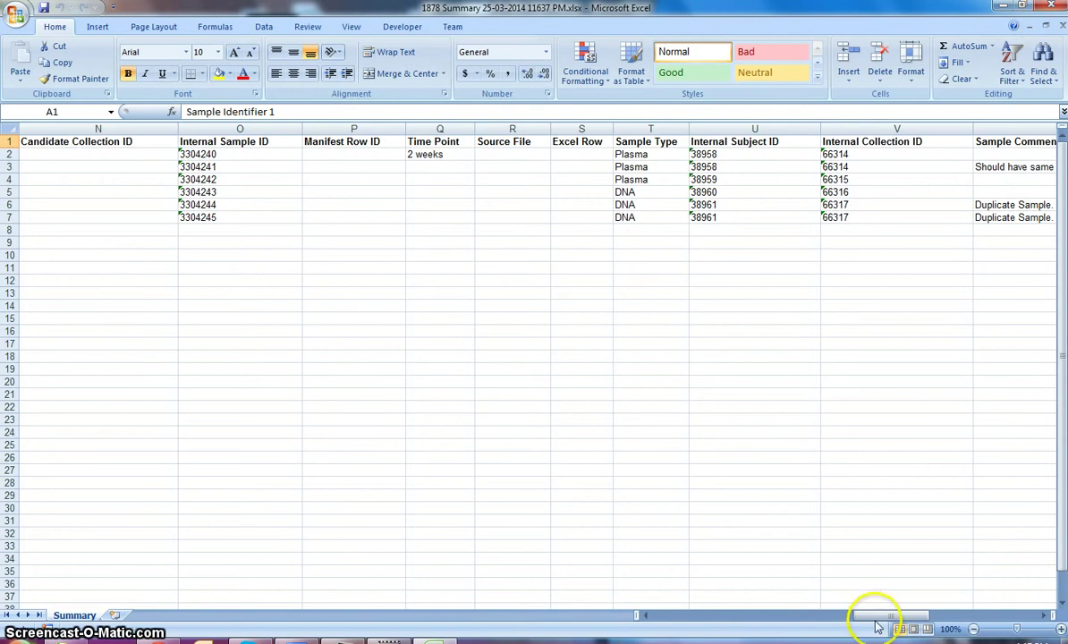
{"action": "left_click_drag", "start_coordinate": [917, 614], "coordinate": [1020, 606]}
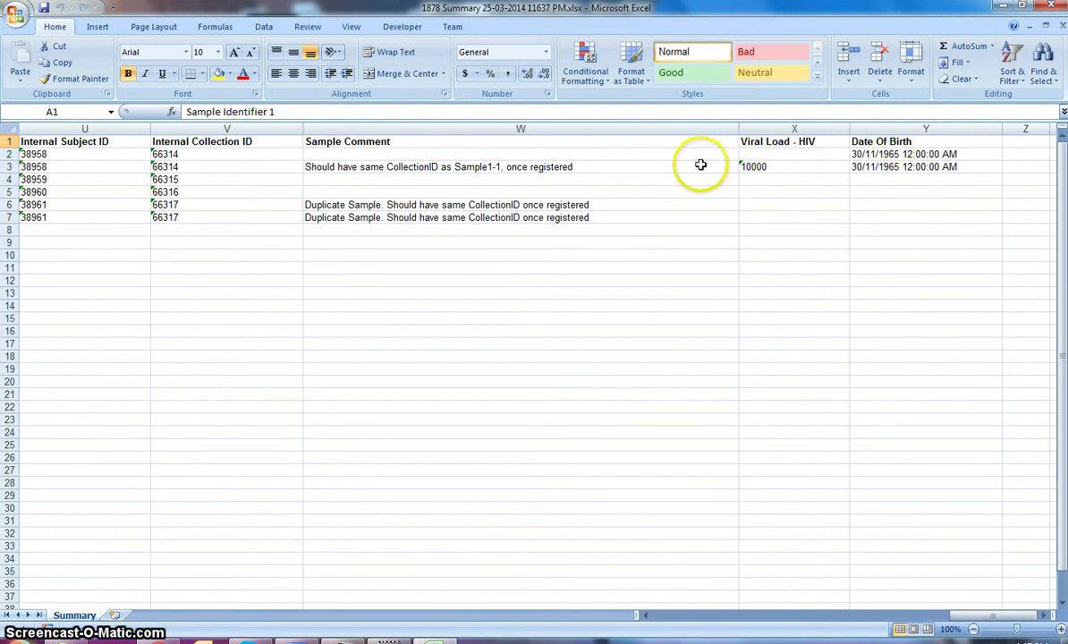
{"action": "left_click", "coordinate": [1046, 7]}
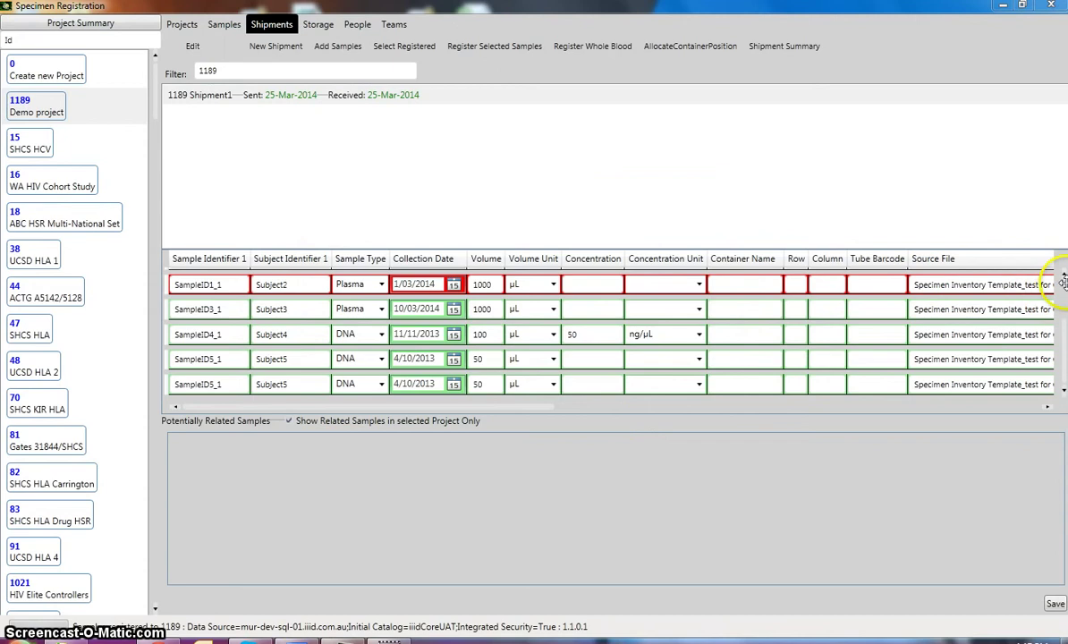
- Try to allocate the three Subject1 plasma rows to container positions with the As Per Manifest method
{"action": "scroll", "coordinate": [1063, 277], "scroll_direction": "up", "scroll_amount": 1}
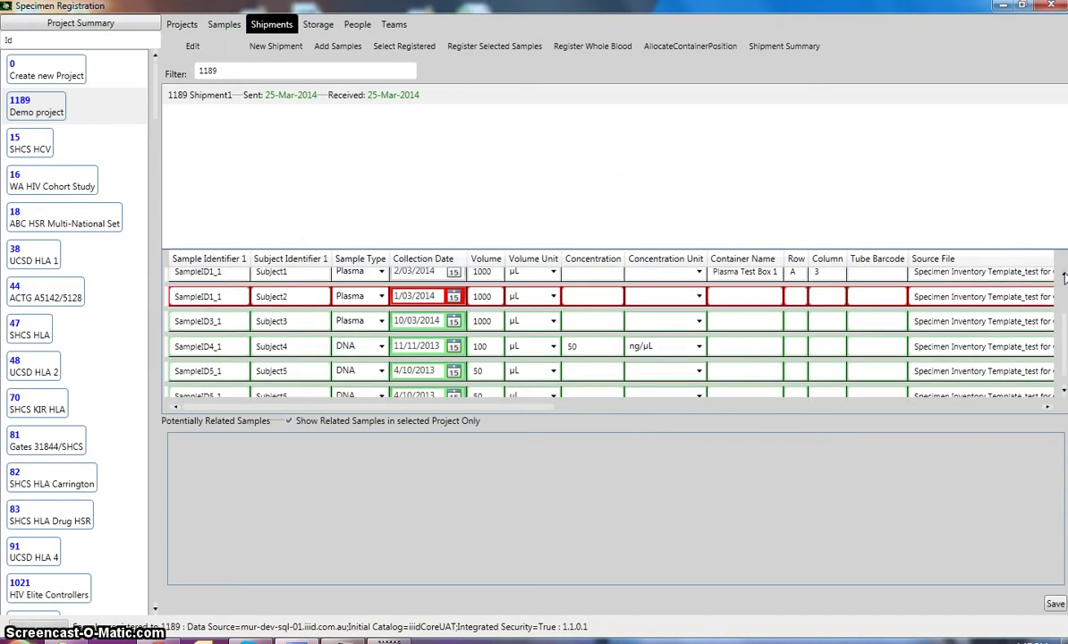
{"action": "scroll", "coordinate": [1063, 277], "scroll_direction": "up", "scroll_amount": 5}
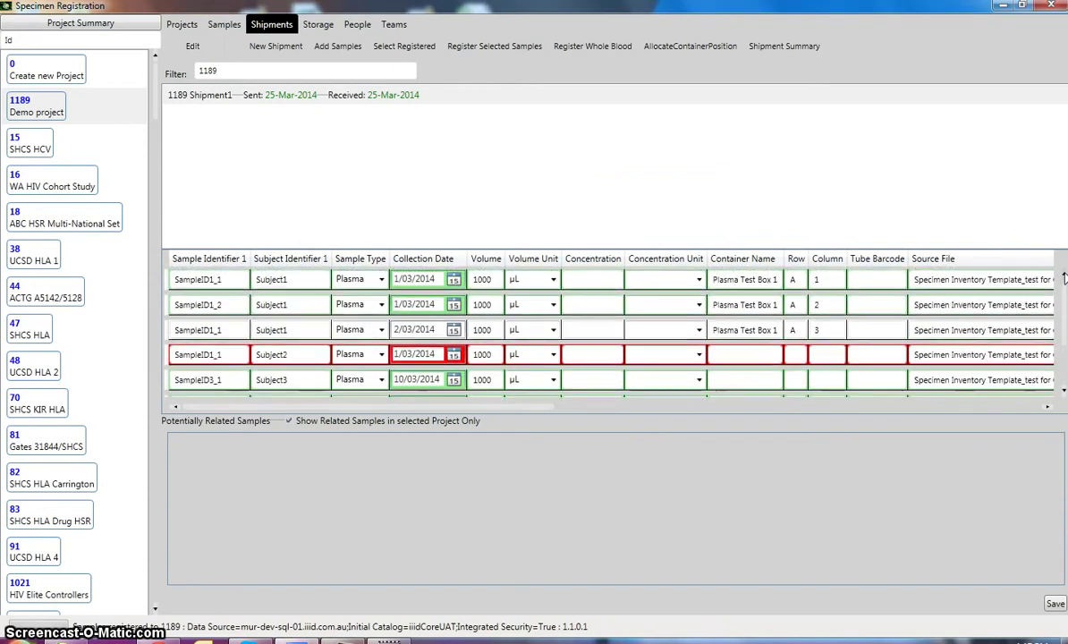
{"action": "left_click", "coordinate": [294, 279]}
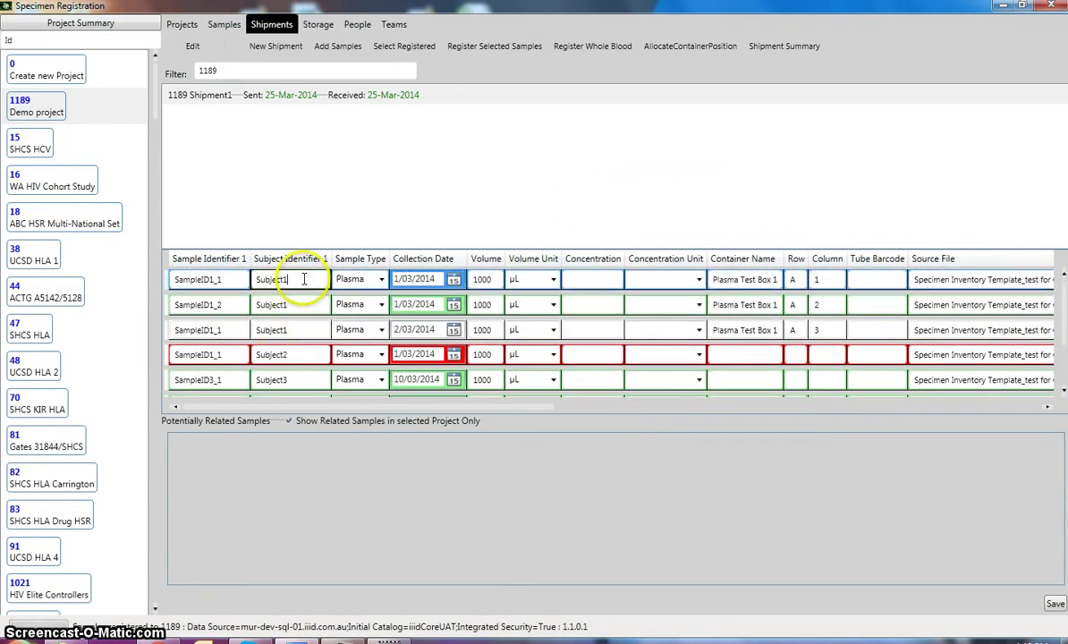
{"action": "left_click", "coordinate": [306, 331], "text": "shift"}
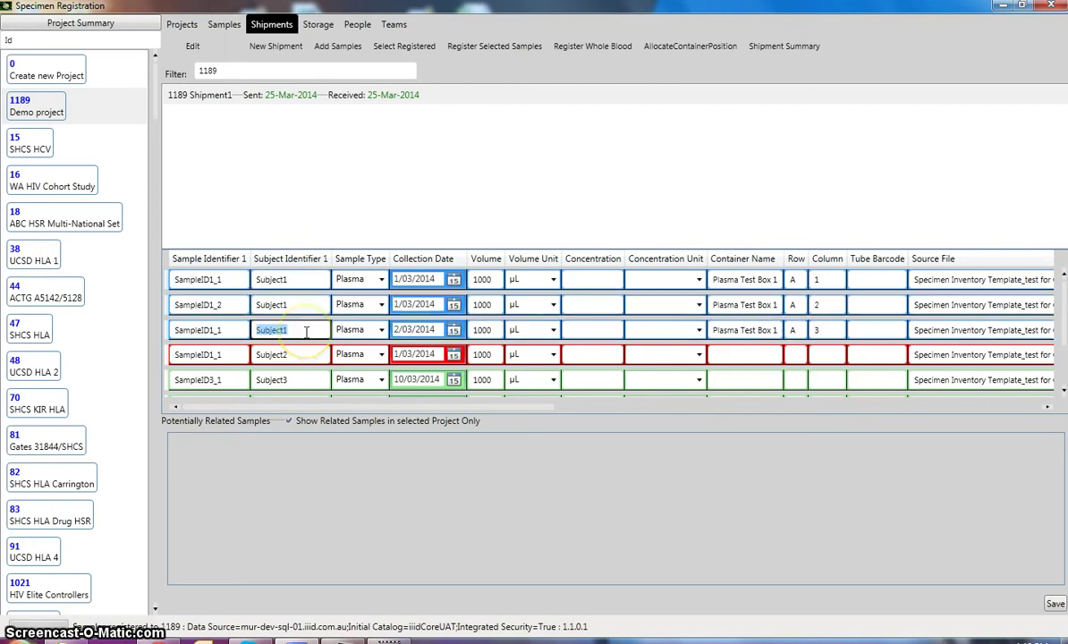
{"action": "left_click", "coordinate": [693, 49]}
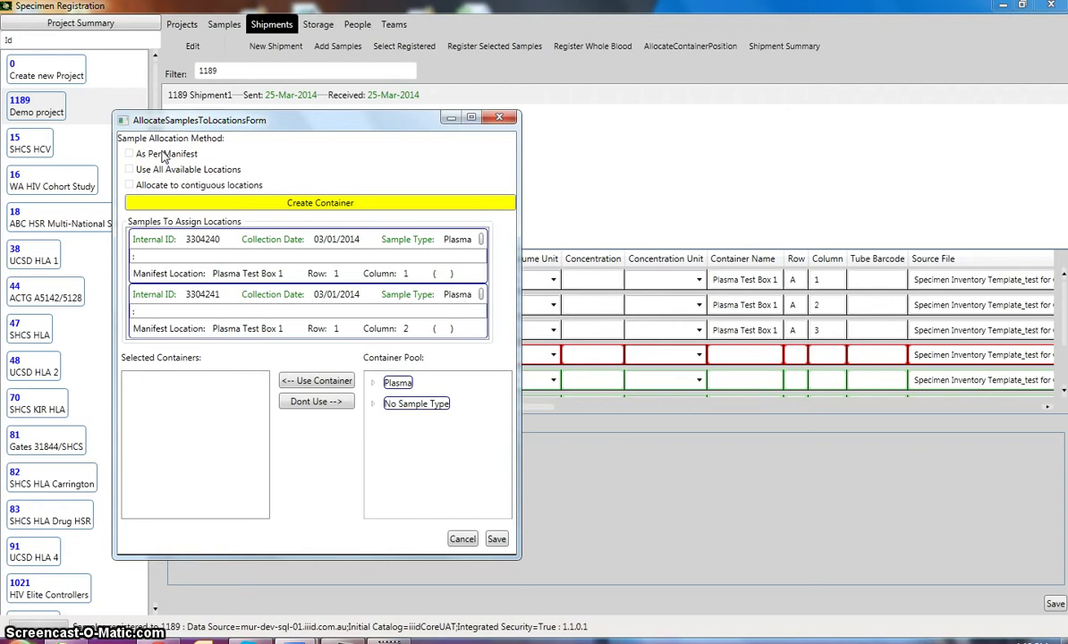
{"action": "left_click", "coordinate": [129, 157]}
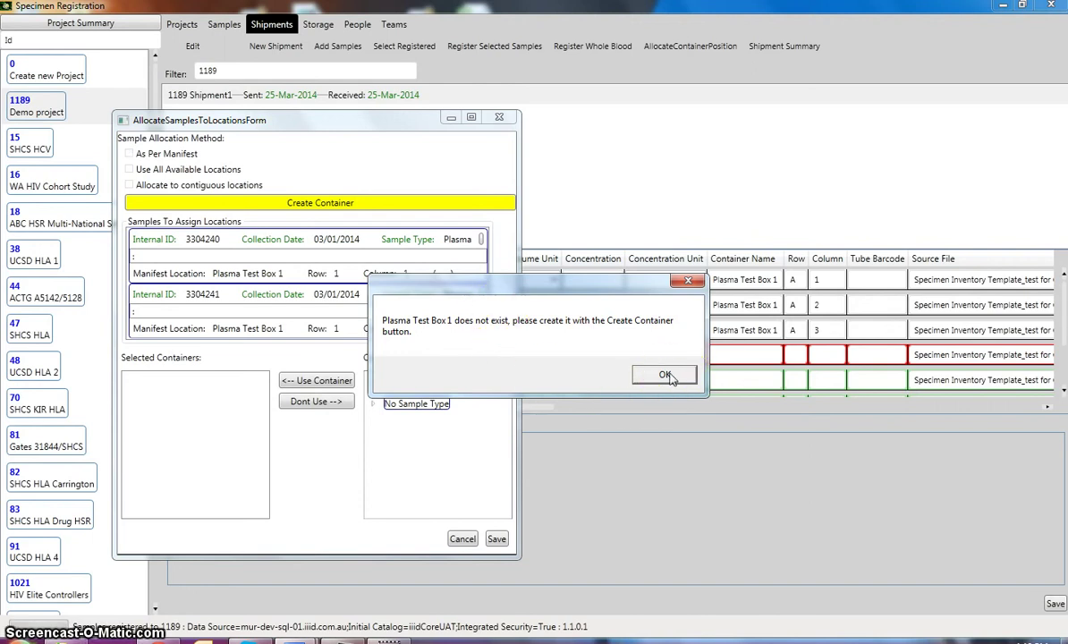
{"action": "left_click", "coordinate": [665, 375]}
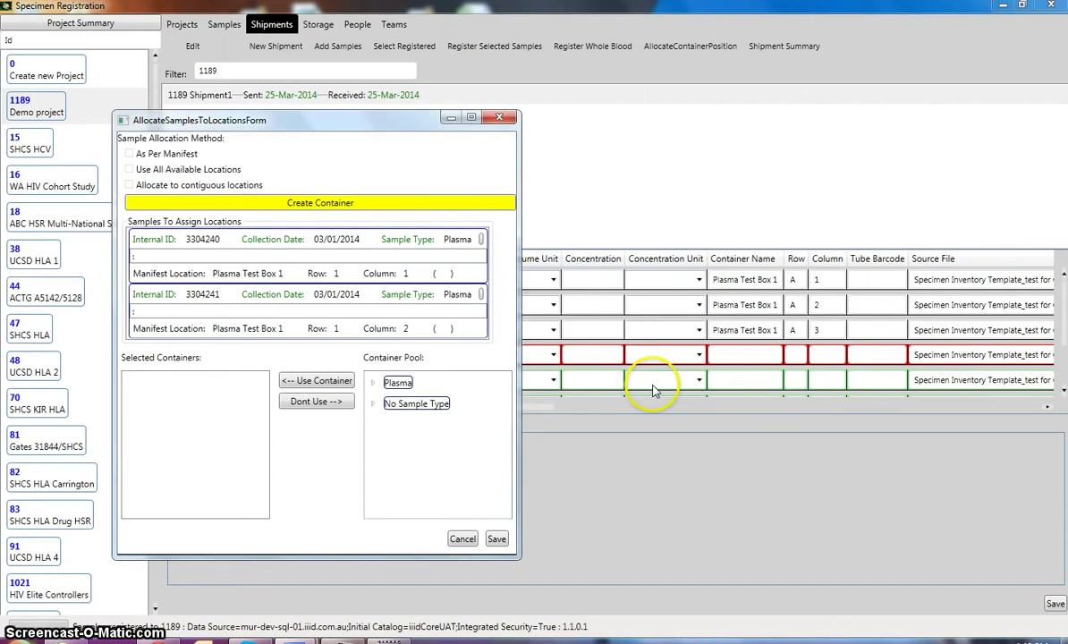
- Create and save a container named Plasma Test Box 1 with the container type 9x9 Box
{"action": "left_click", "coordinate": [330, 204]}
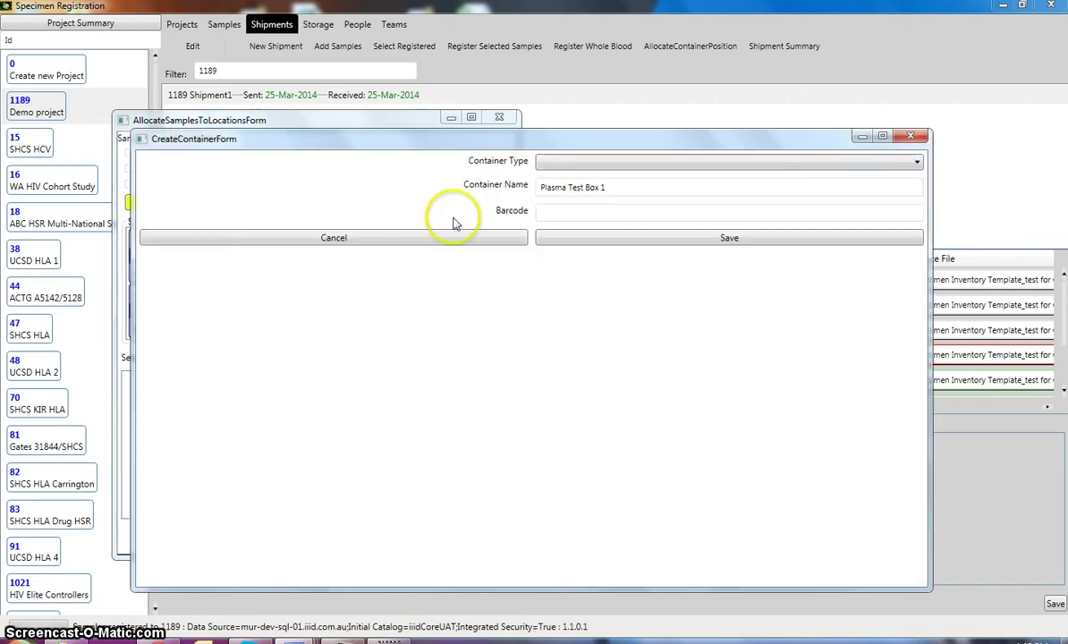
{"action": "left_click", "coordinate": [917, 164]}
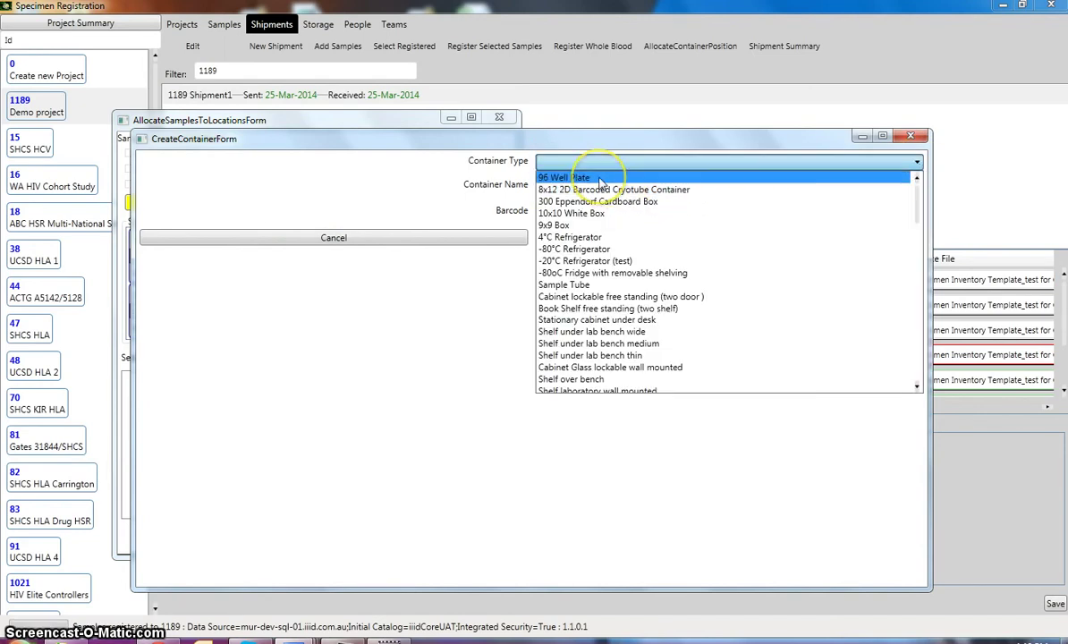
{"action": "left_click", "coordinate": [551, 225]}
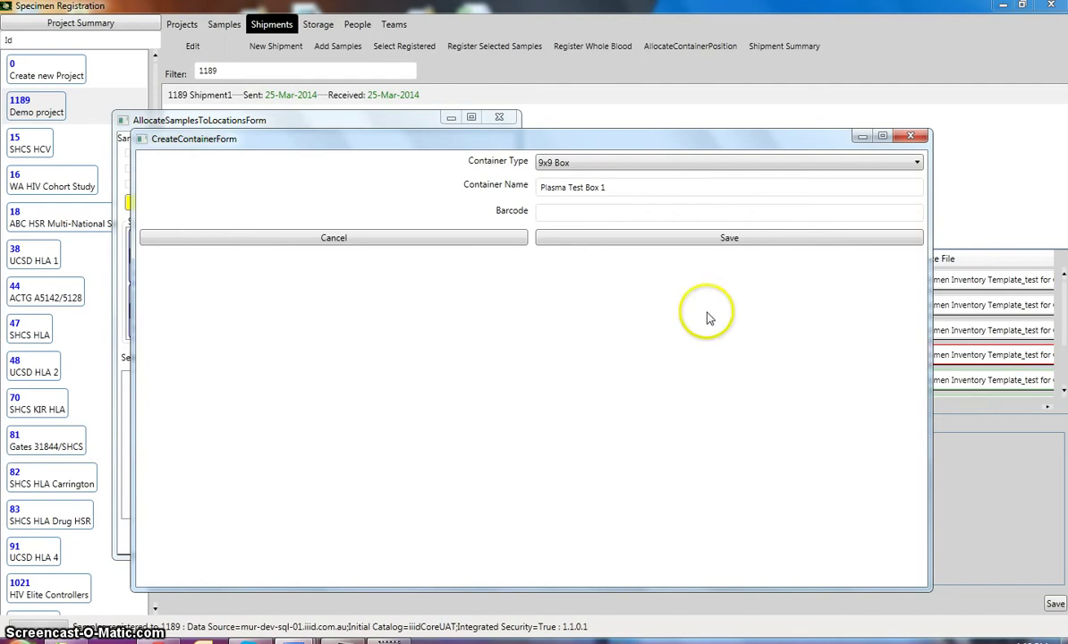
{"action": "left_click", "coordinate": [733, 239]}
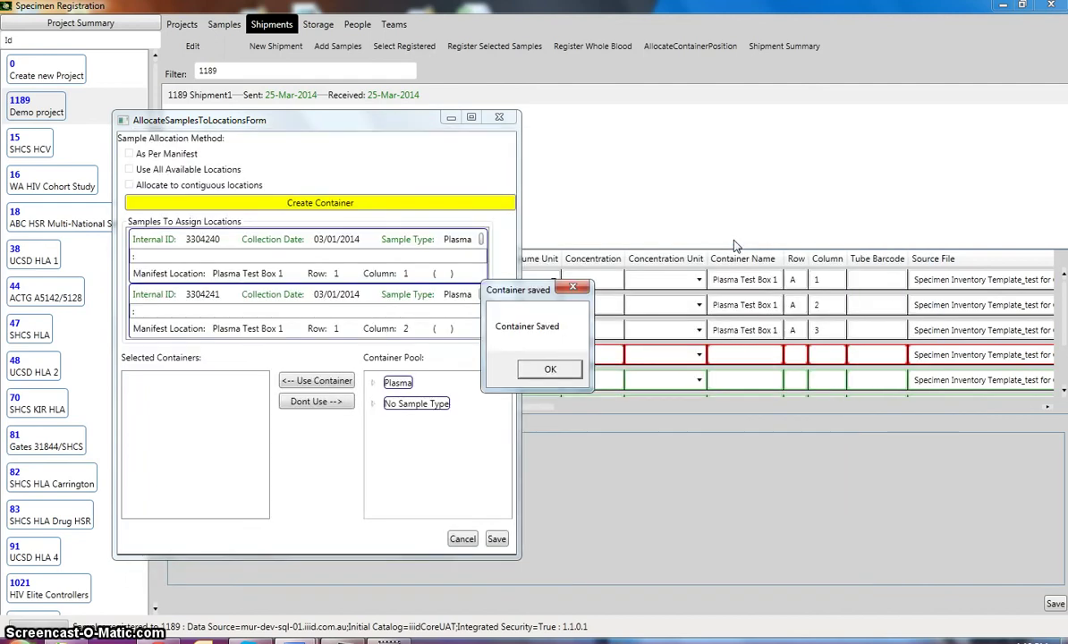
- Allocate the selected Subject1 samples to their positions as per manifest and close the allocation form
{"action": "left_click", "coordinate": [550, 371]}
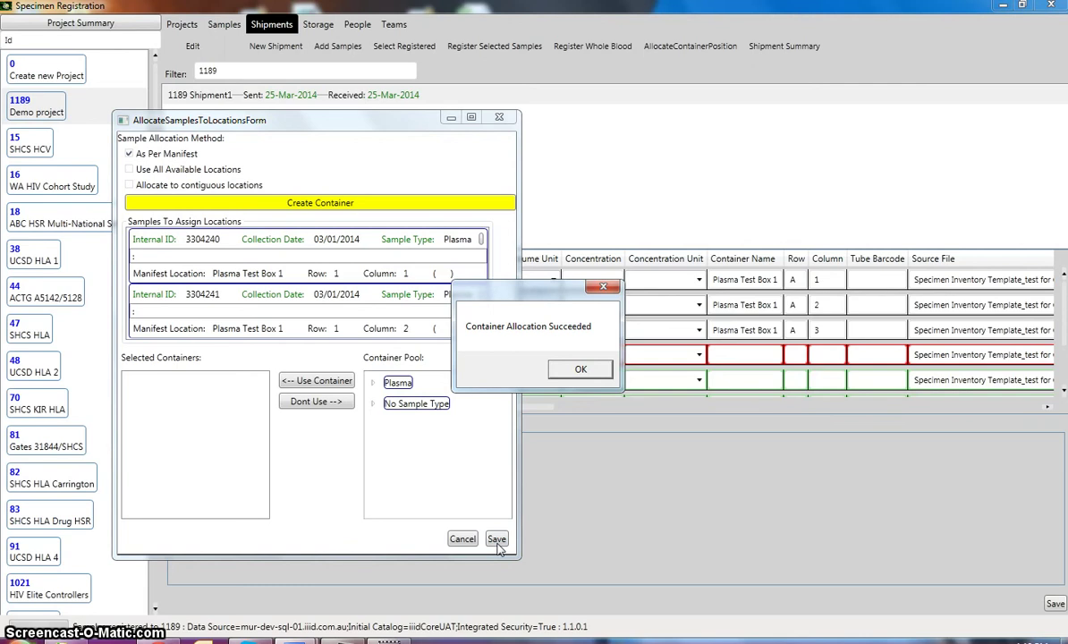
{"action": "left_click", "coordinate": [523, 439]}
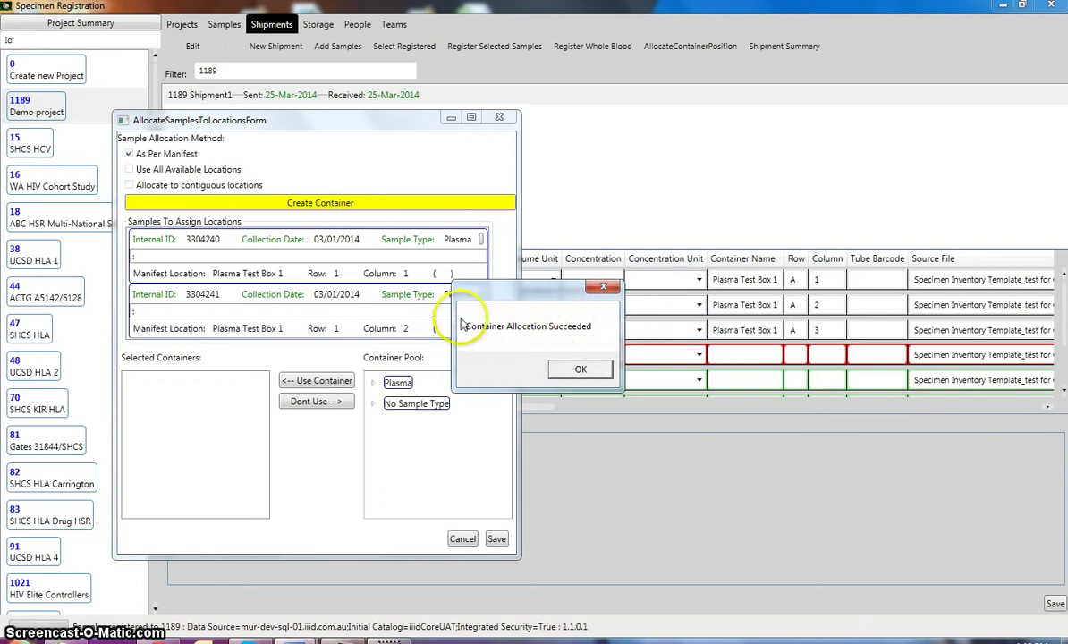
{"action": "left_click", "coordinate": [577, 370]}
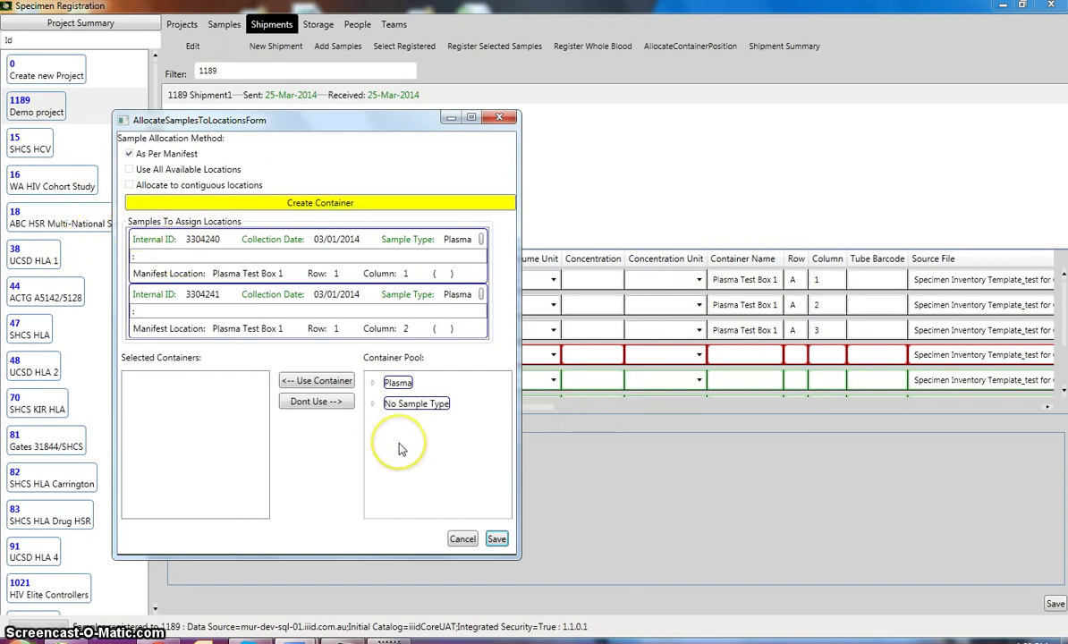
{"action": "left_click", "coordinate": [467, 538]}
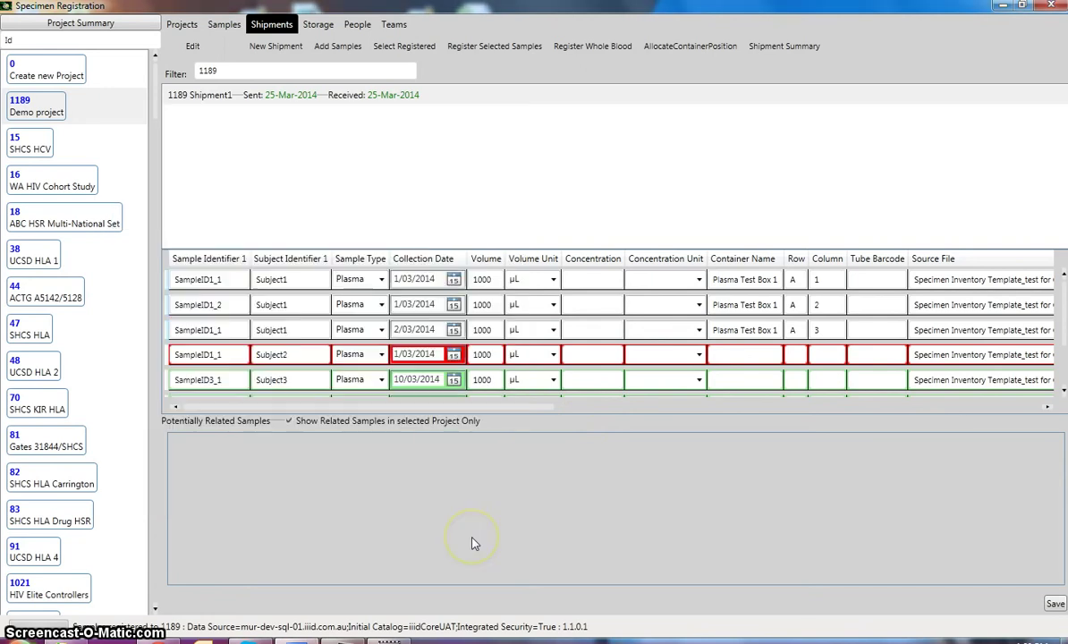
- Generate the shipment summary, review the container name, row and column for all registered samples, and return to Specimen Registration
{"action": "left_click", "coordinate": [778, 50]}
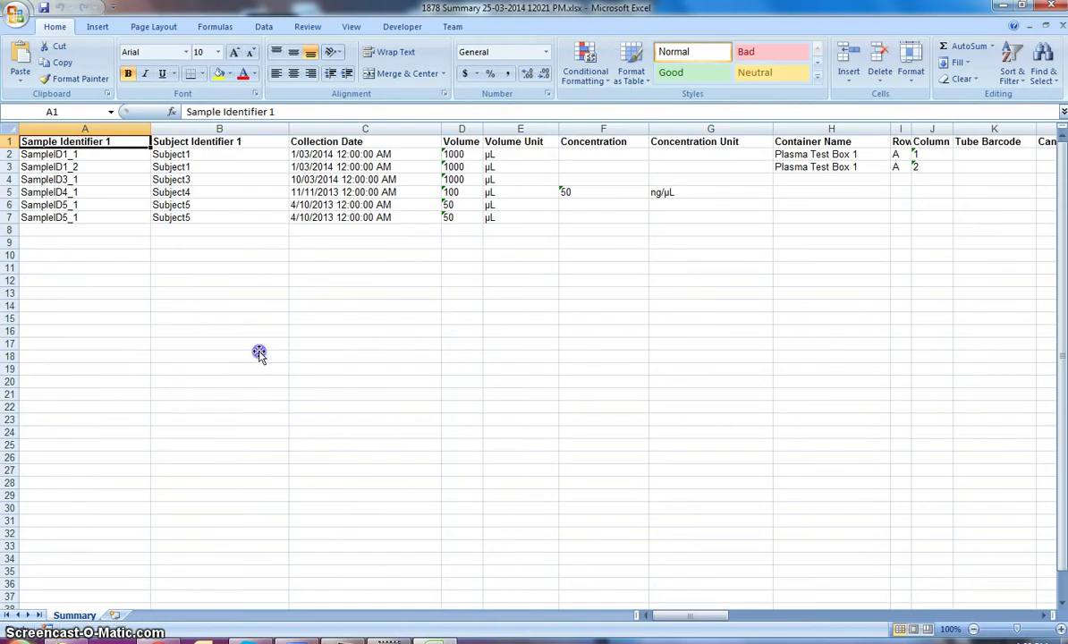
{"action": "left_click", "coordinate": [255, 353]}
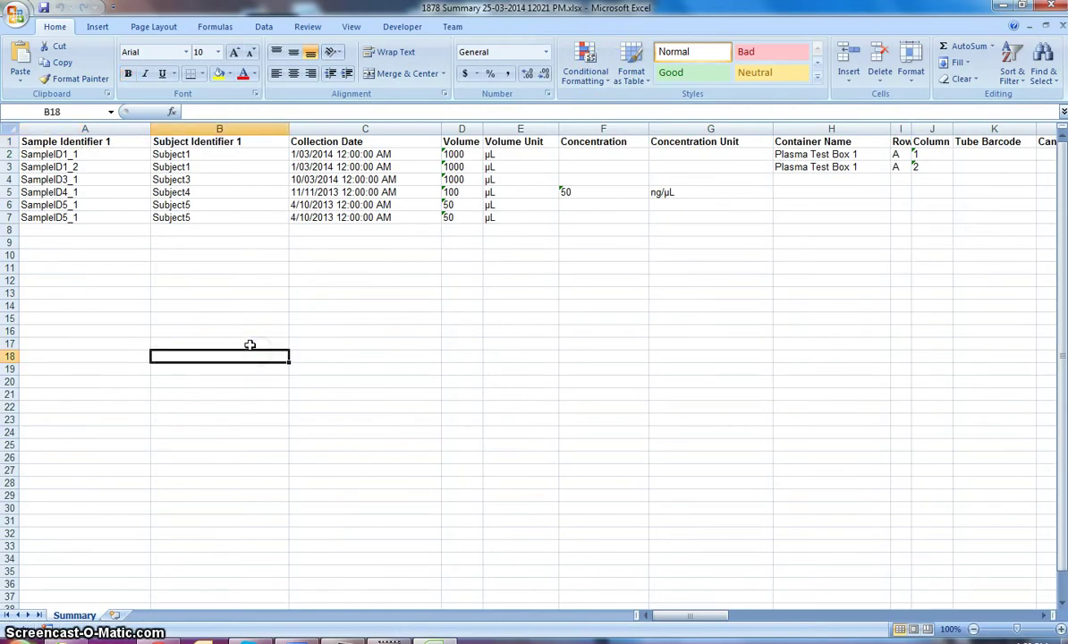
{"action": "left_click", "coordinate": [10, 153]}
{"action": "left_click_drag", "start_coordinate": [9, 160], "coordinate": [10, 167]}
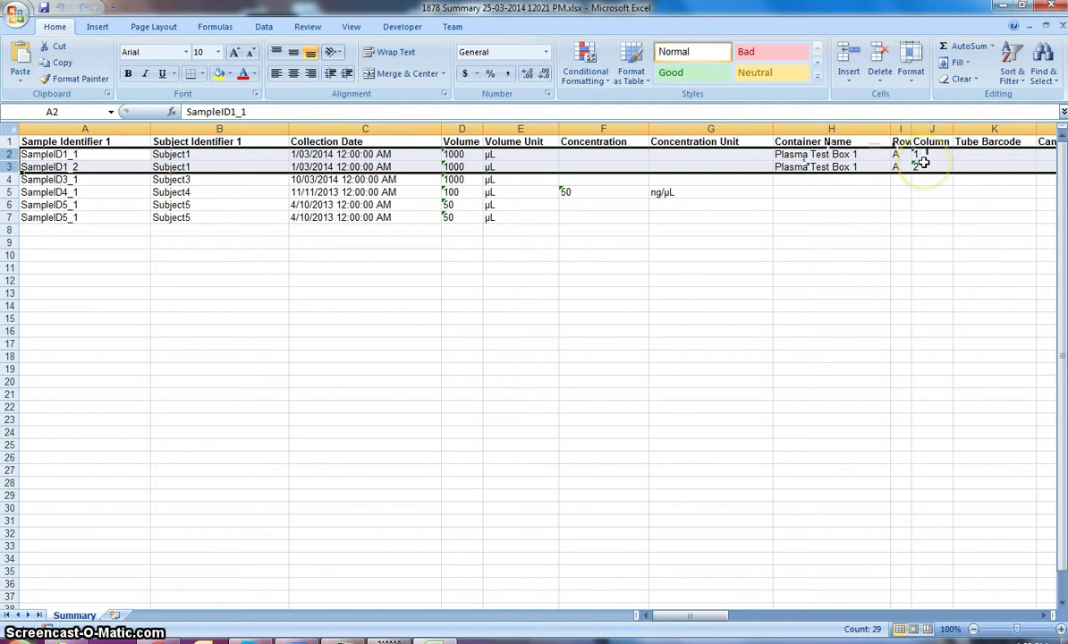
{"action": "left_click_drag", "start_coordinate": [709, 612], "coordinate": [716, 617]}
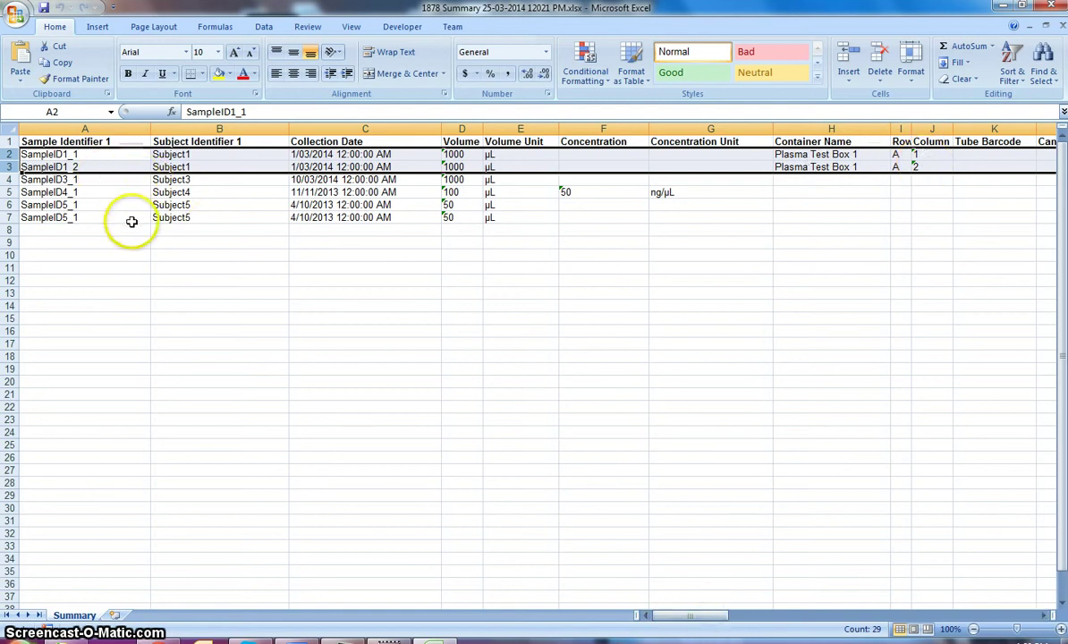
{"action": "left_click_drag", "start_coordinate": [818, 179], "coordinate": [963, 222]}
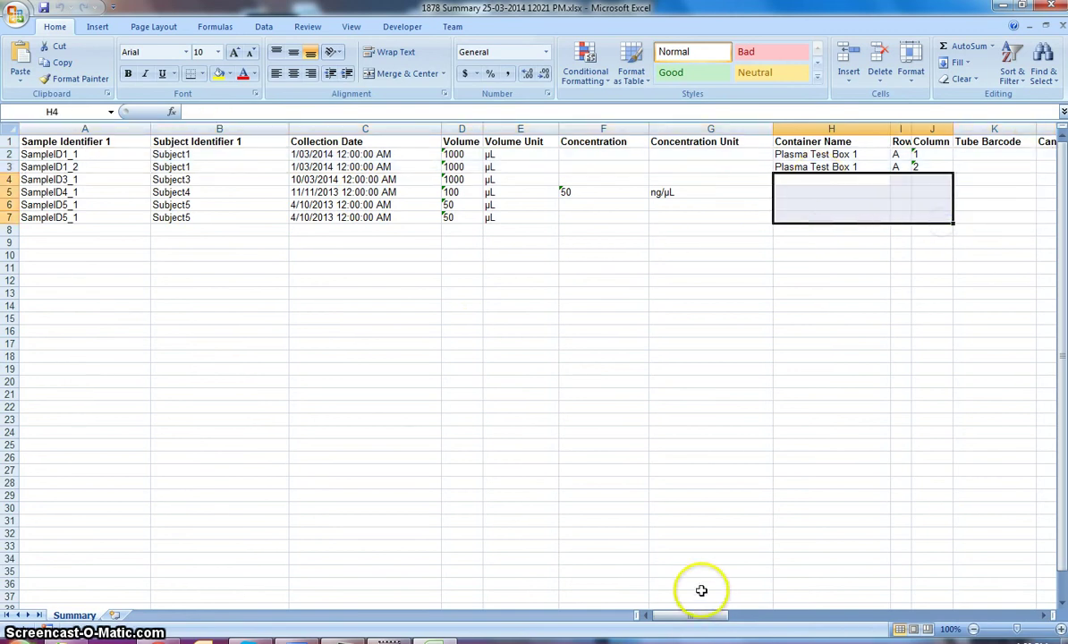
{"action": "left_click_drag", "start_coordinate": [691, 617], "coordinate": [666, 617]}
{"action": "key", "text": "alt+Tab"}
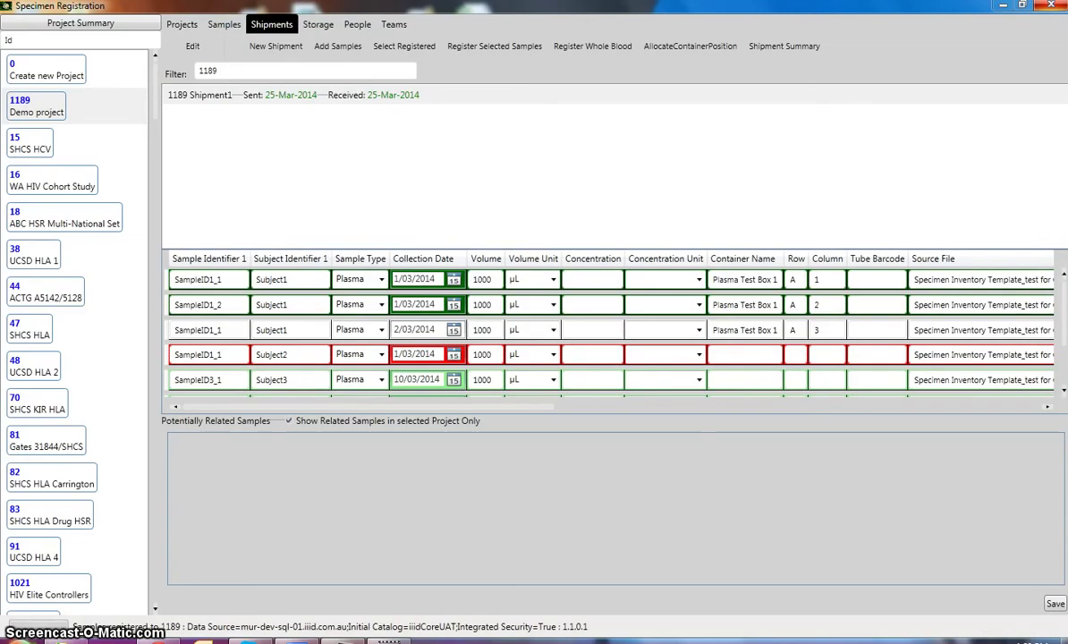
- Open the container allocation form for the three DNA samples from SampleID4_1 through the second SampleID5_1
{"action": "left_click", "coordinate": [1063, 392]}
{"action": "left_click", "coordinate": [1063, 391]}
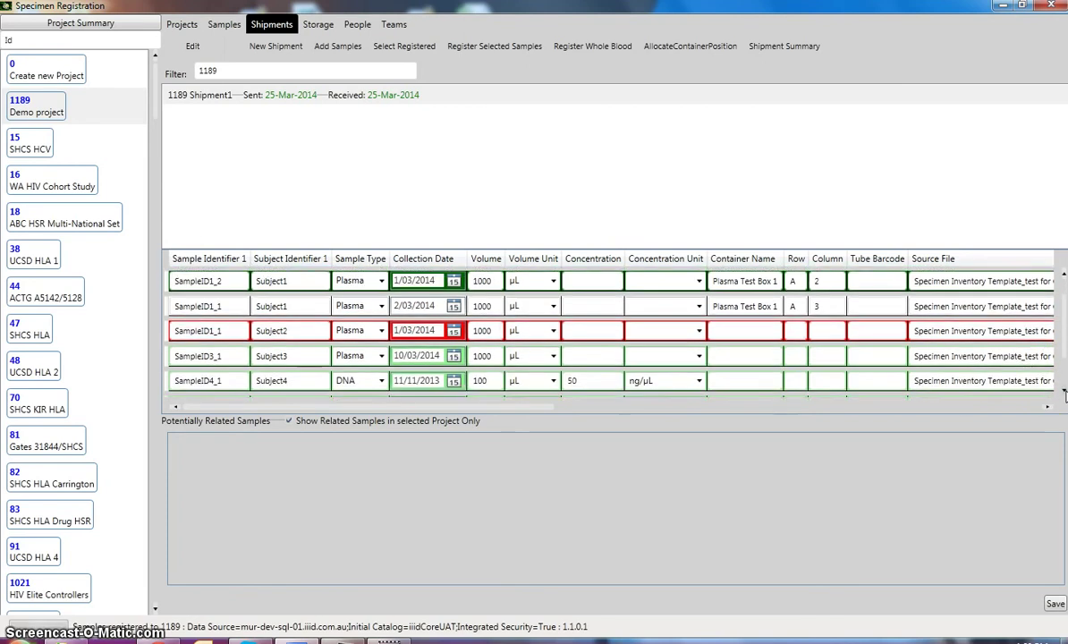
{"action": "left_click", "coordinate": [1063, 391]}
{"action": "left_click", "coordinate": [1063, 392]}
{"action": "left_click", "coordinate": [1064, 391]}
{"action": "left_click", "coordinate": [1063, 392]}
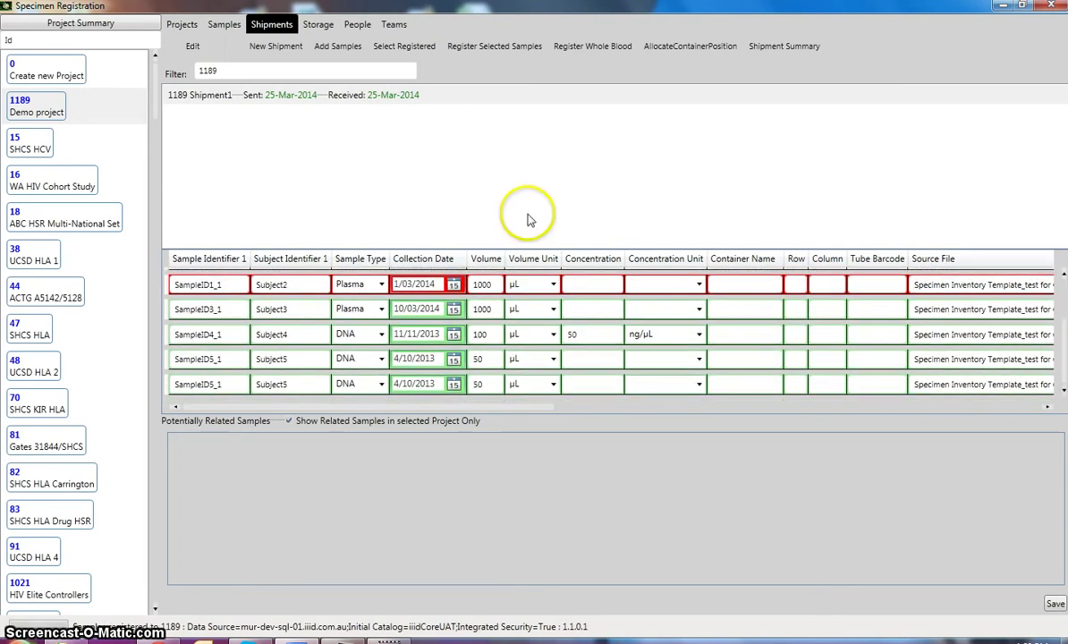
{"action": "left_click", "coordinate": [290, 332]}
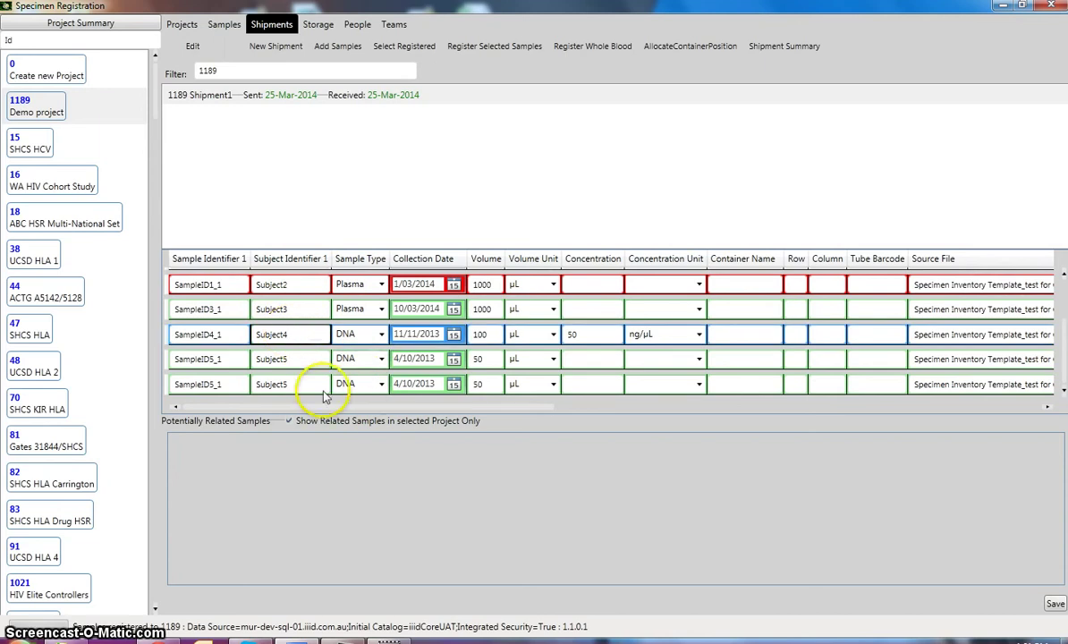
{"action": "left_click", "coordinate": [313, 383], "text": "shift"}
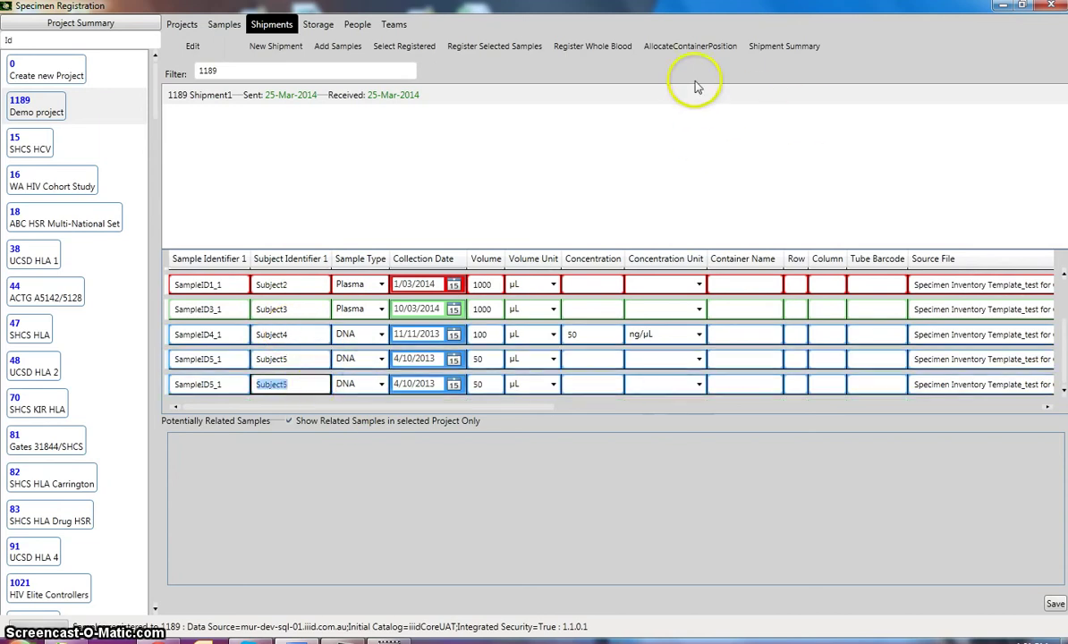
{"action": "left_click", "coordinate": [680, 49]}
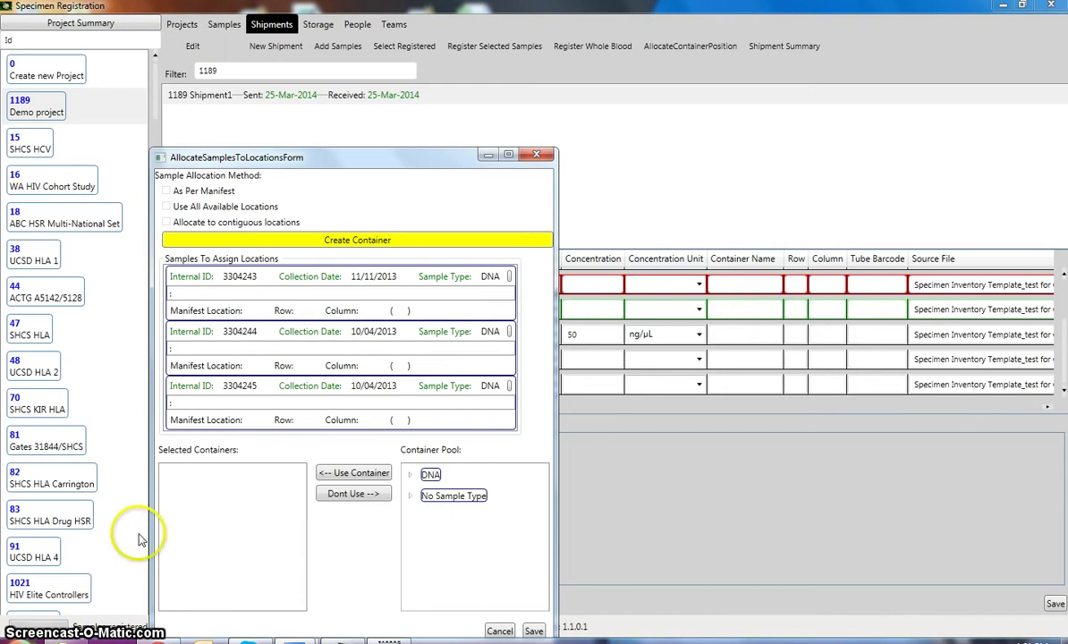
- Add Test DNA Box 2 from the DNA container pool to the selected containers and check its free locations
{"action": "left_click", "coordinate": [411, 475]}
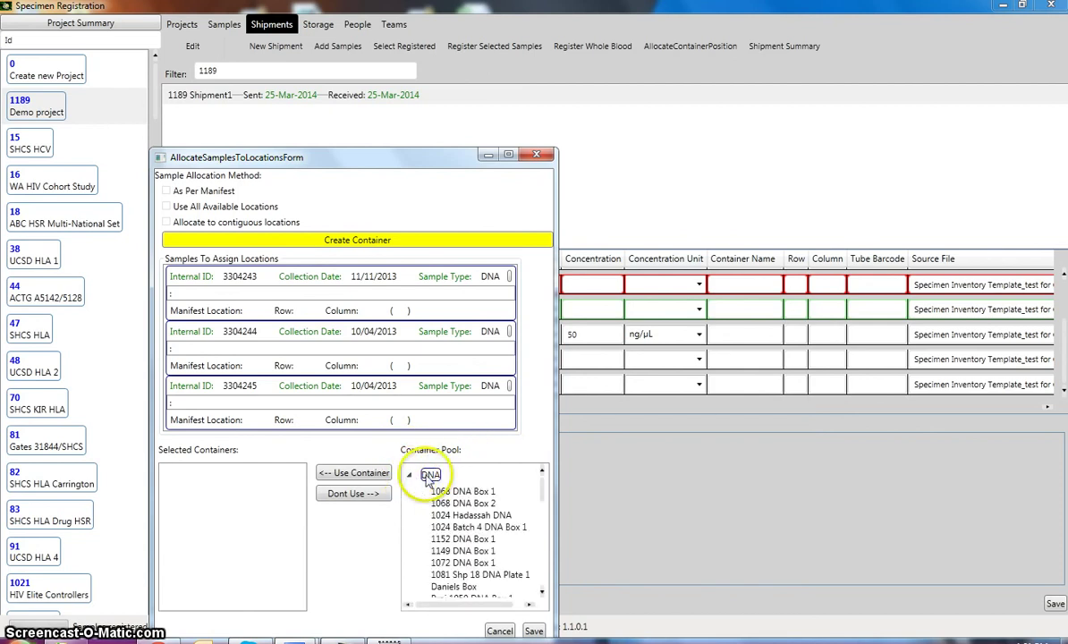
{"action": "left_click", "coordinate": [541, 592]}
{"action": "left_click", "coordinate": [541, 592]}
{"action": "left_click", "coordinate": [541, 592]}
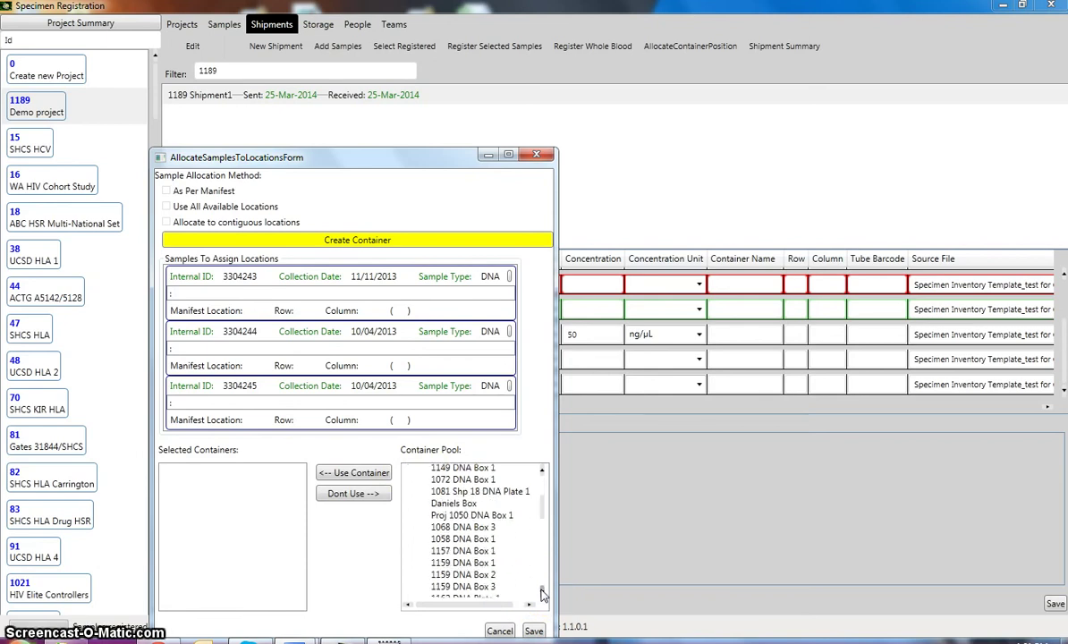
{"action": "left_click", "coordinate": [541, 592]}
{"action": "left_click", "coordinate": [541, 592]}
{"action": "left_click", "coordinate": [541, 592]}
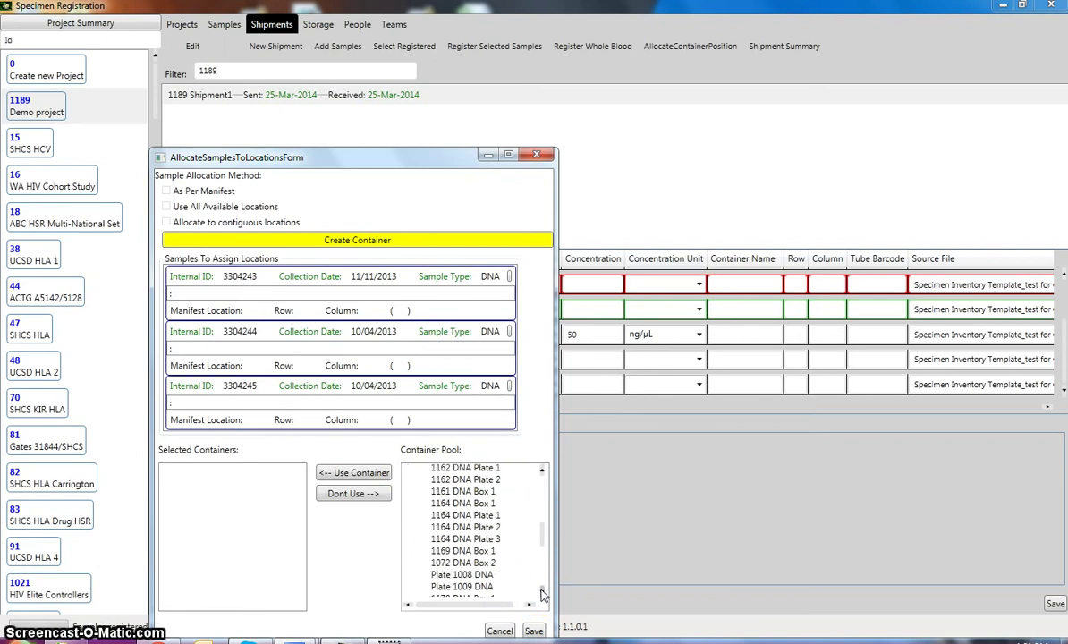
{"action": "left_click", "coordinate": [541, 592]}
{"action": "left_click", "coordinate": [541, 592]}
{"action": "left_click", "coordinate": [541, 592]}
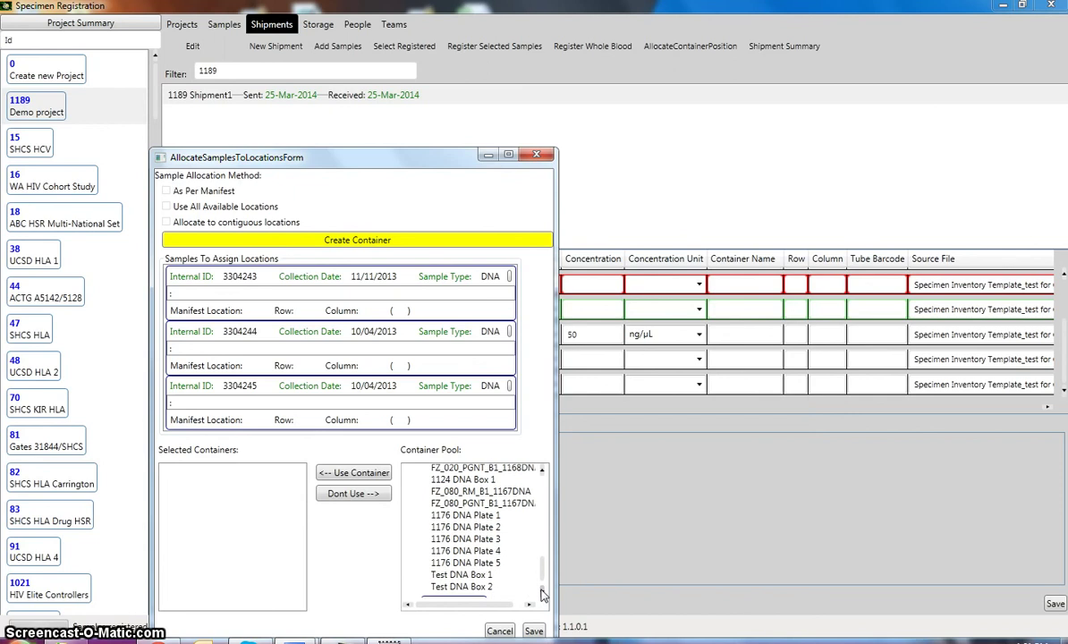
{"action": "left_click", "coordinate": [461, 586]}
{"action": "left_click", "coordinate": [374, 497]}
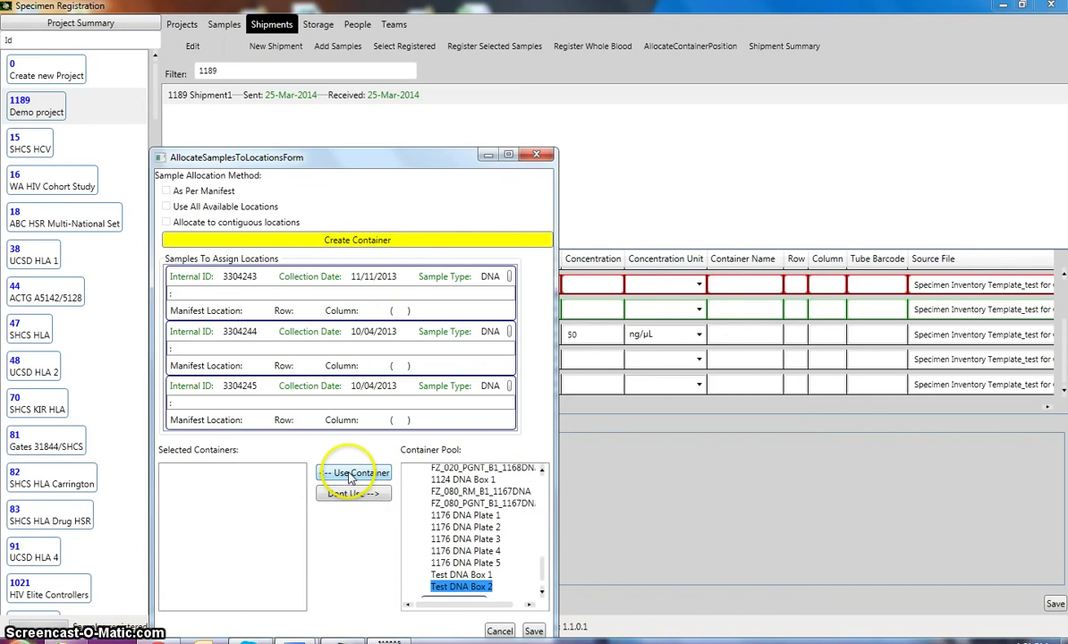
{"action": "left_click", "coordinate": [351, 478]}
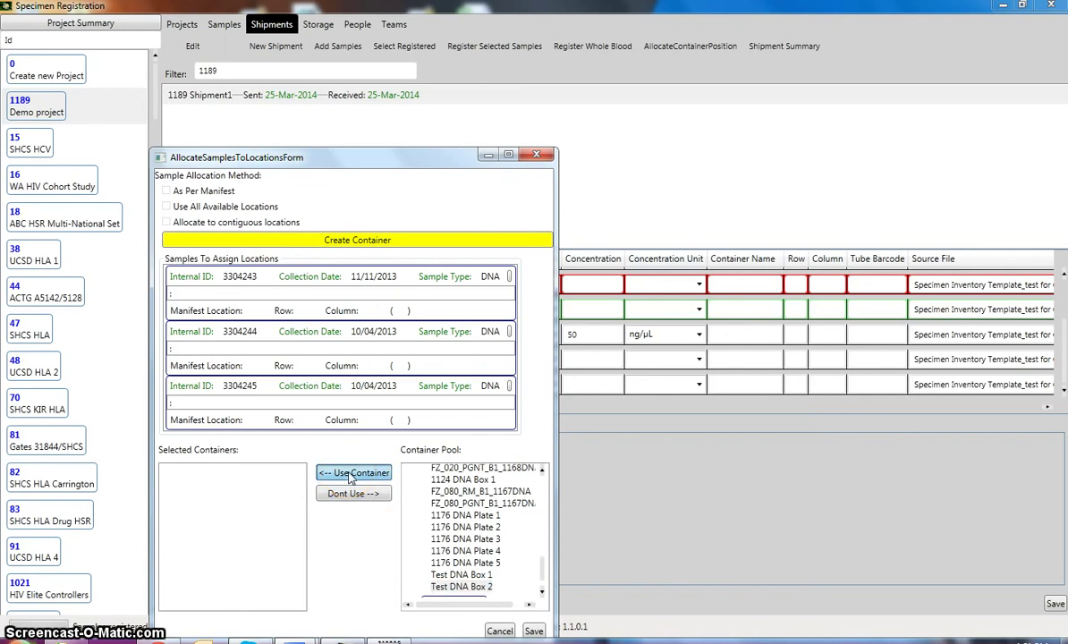
{"action": "left_click", "coordinate": [351, 479]}
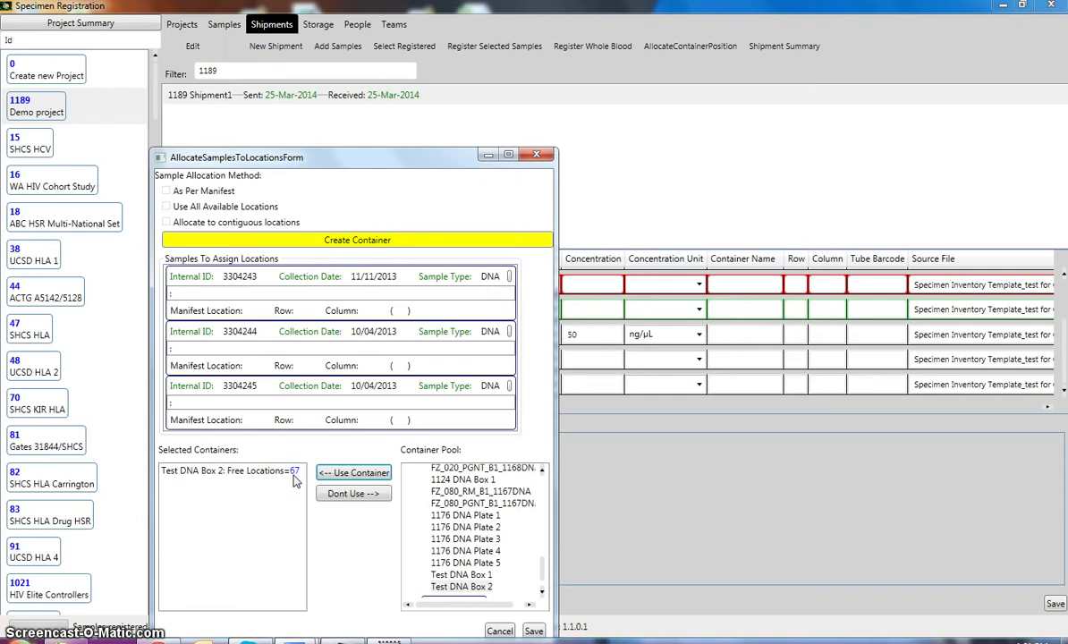
{"action": "left_click", "coordinate": [295, 480]}
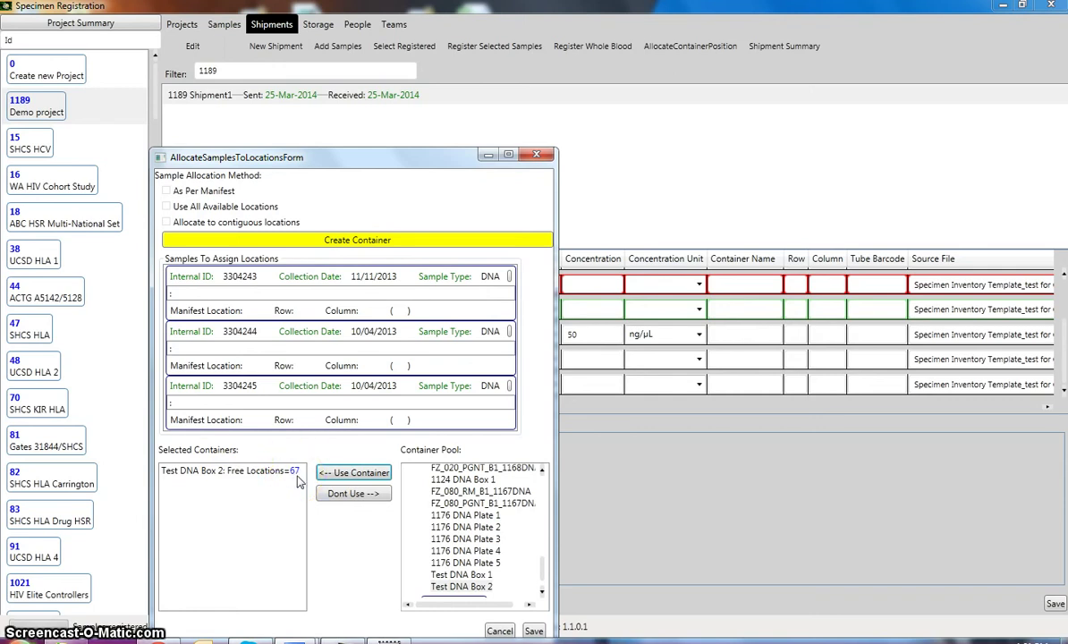
{"action": "left_click", "coordinate": [288, 480]}
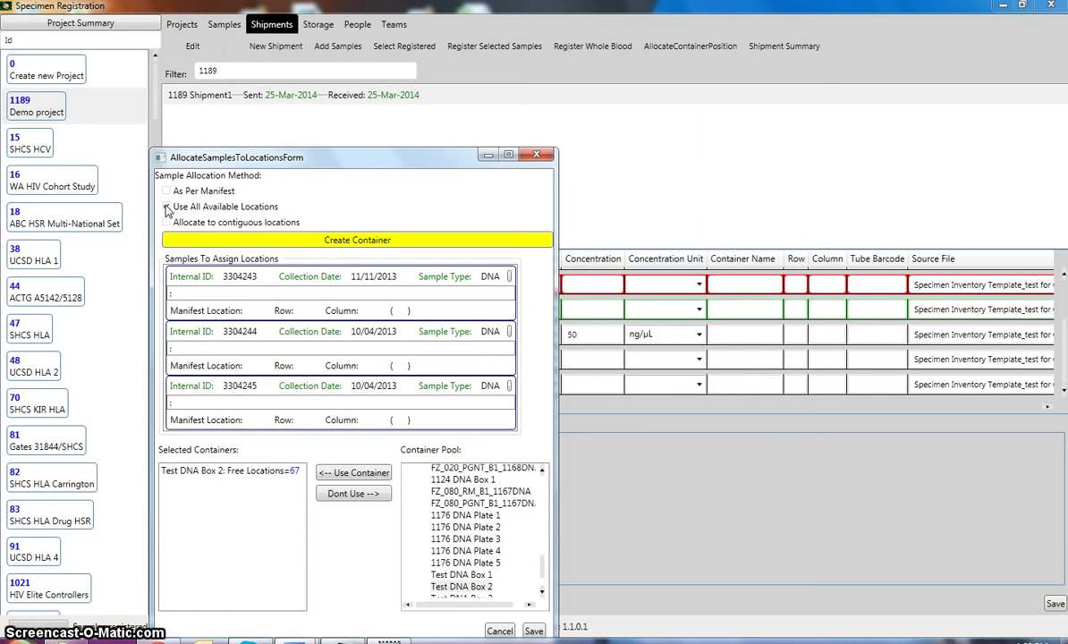
- Allocate the three DNA samples to Test DNA Box 2 using all available locations and close the allocation form
{"action": "left_click", "coordinate": [166, 207]}
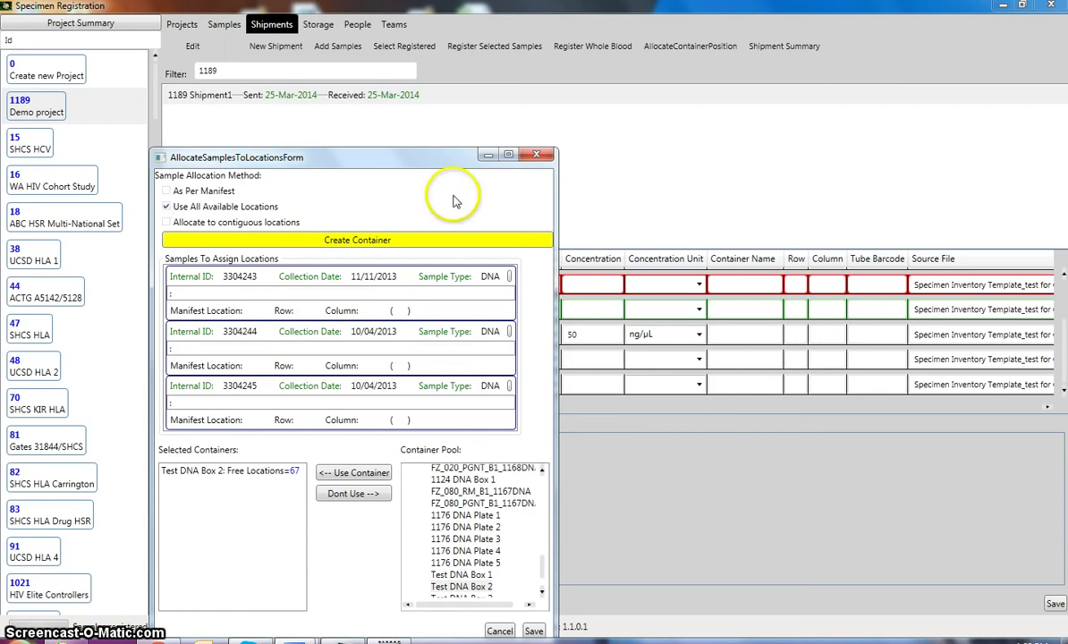
{"action": "left_click", "coordinate": [534, 630]}
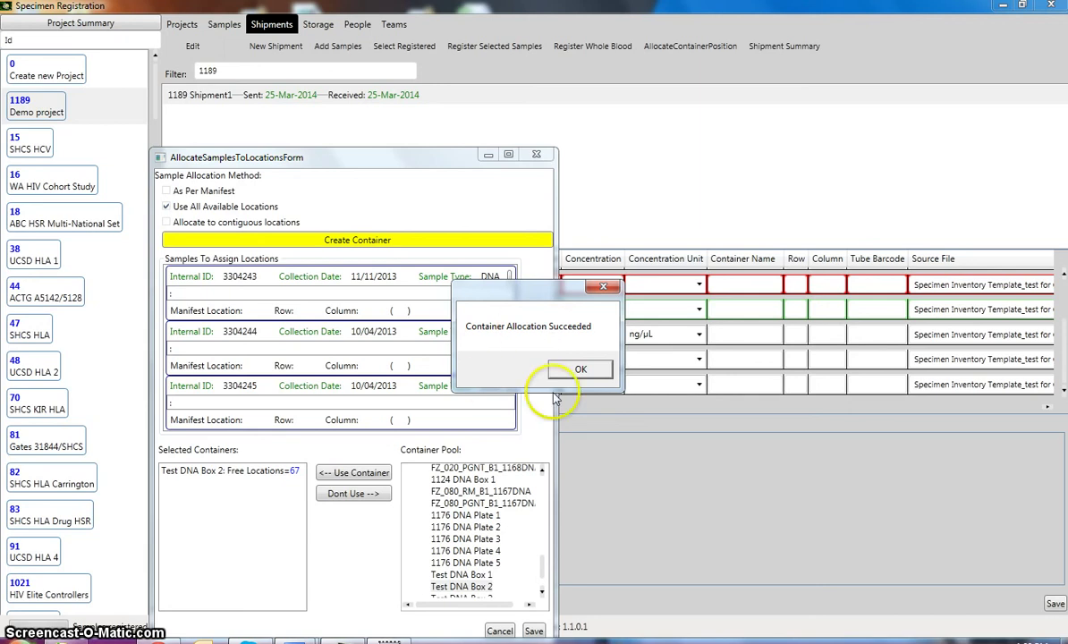
{"action": "left_click", "coordinate": [583, 369]}
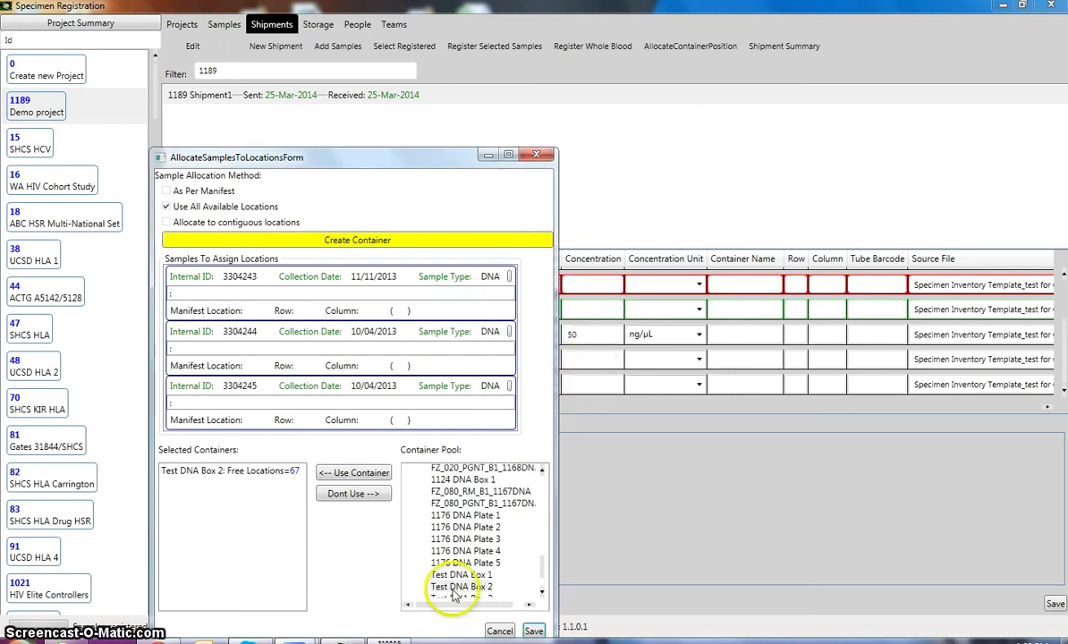
{"action": "left_click", "coordinate": [497, 630]}
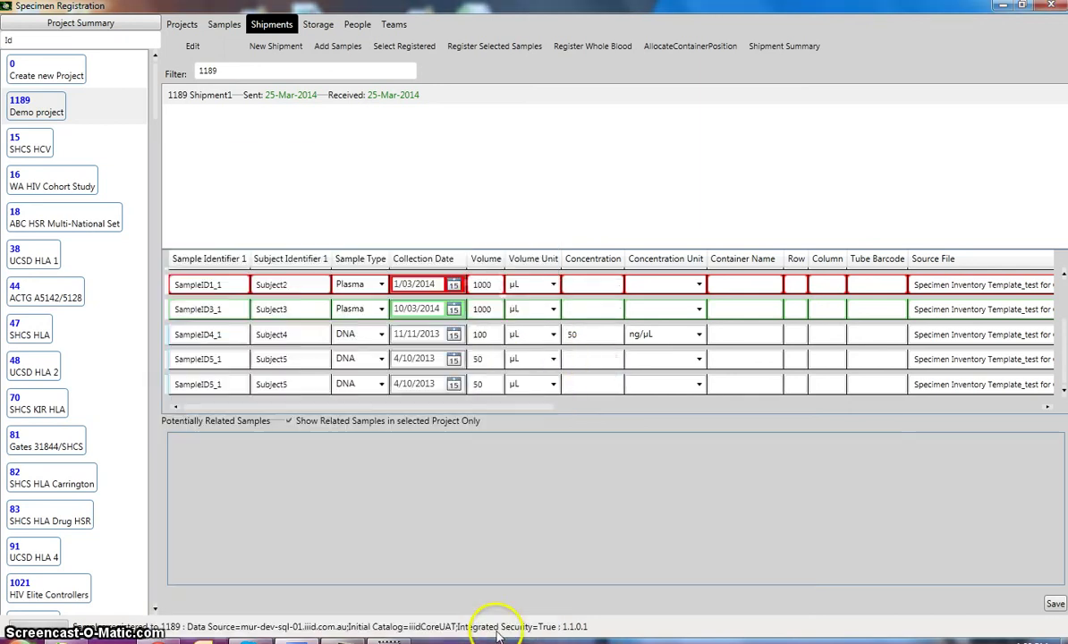
- Generate the updated shipment summary and review the Subject1 sample rows and the three DNA samples' container rows and columns
{"action": "left_click", "coordinate": [264, 309]}
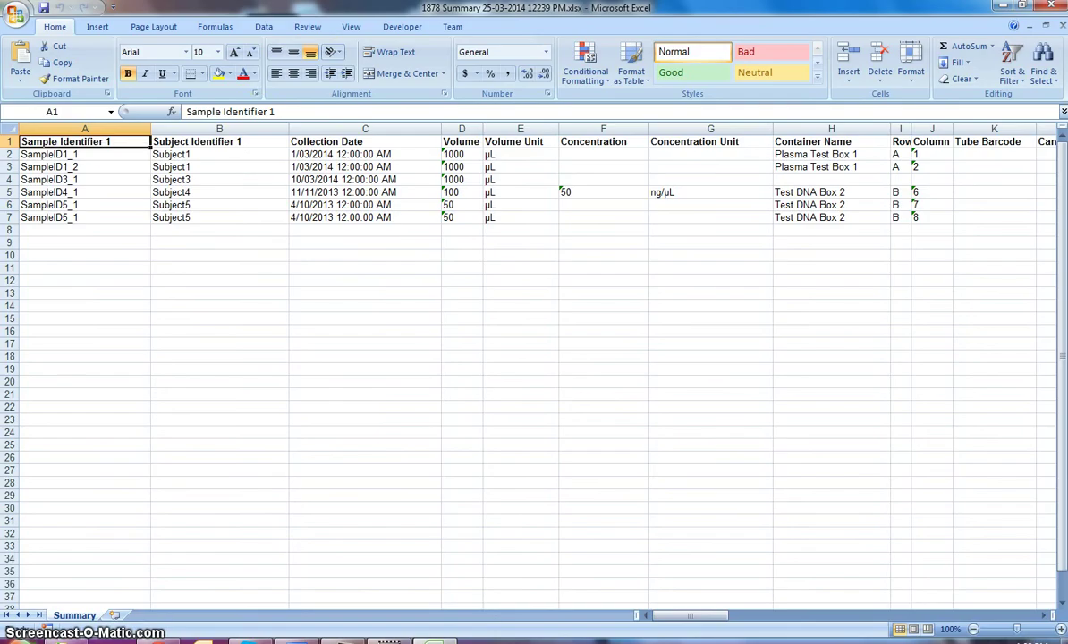
{"action": "left_click", "coordinate": [248, 316]}
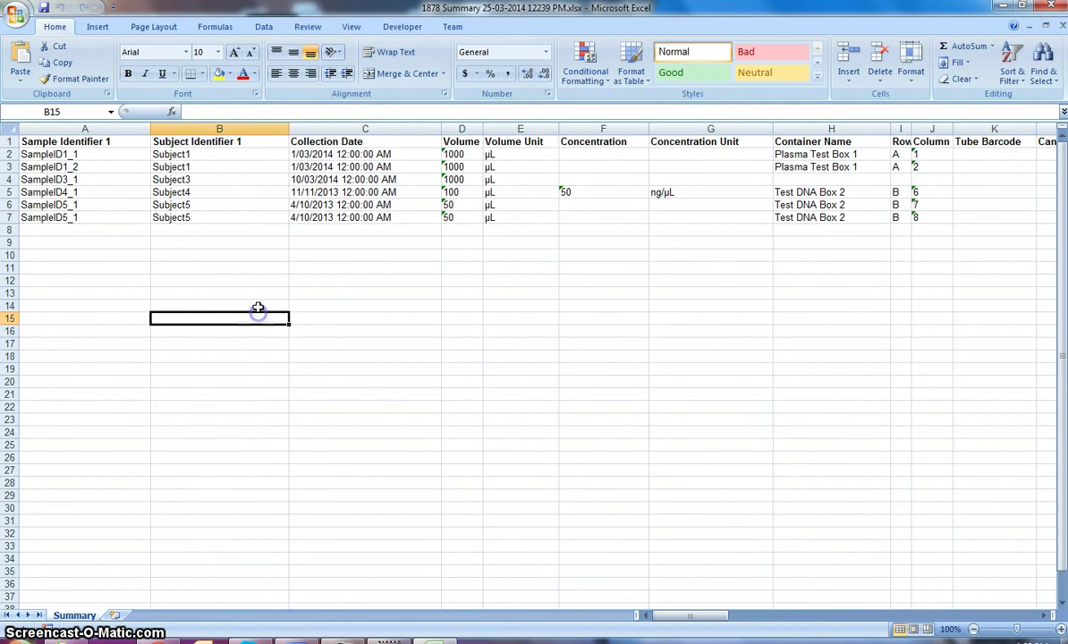
{"action": "left_click_drag", "start_coordinate": [9, 153], "coordinate": [9, 172]}
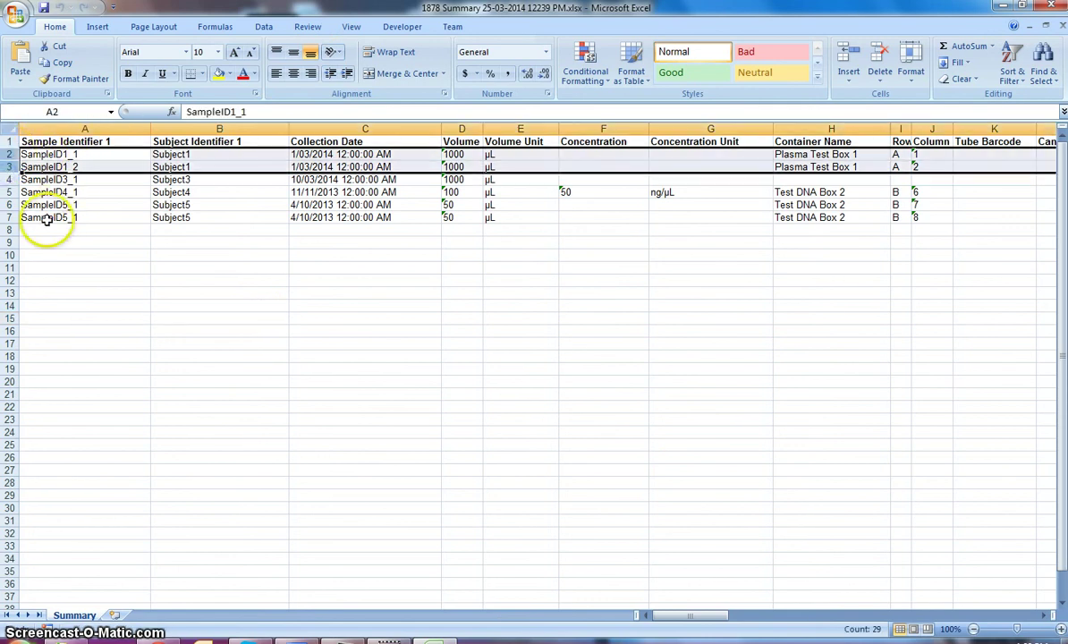
{"action": "left_click", "coordinate": [9, 193]}
{"action": "left_click_drag", "start_coordinate": [11, 201], "coordinate": [11, 217]}
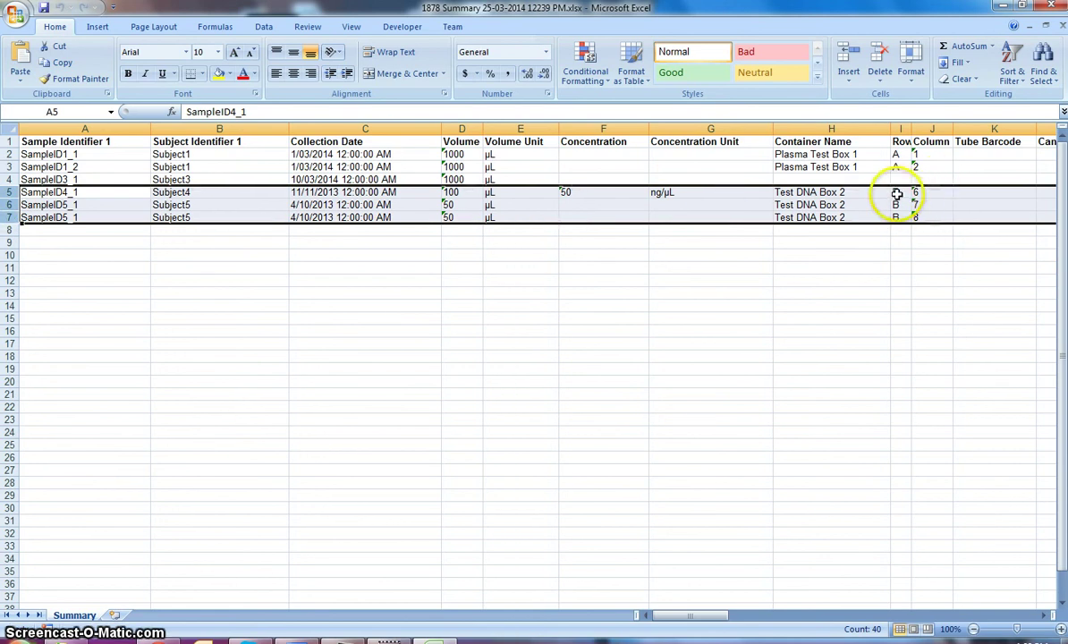
{"action": "left_click_drag", "start_coordinate": [898, 193], "coordinate": [935, 221]}
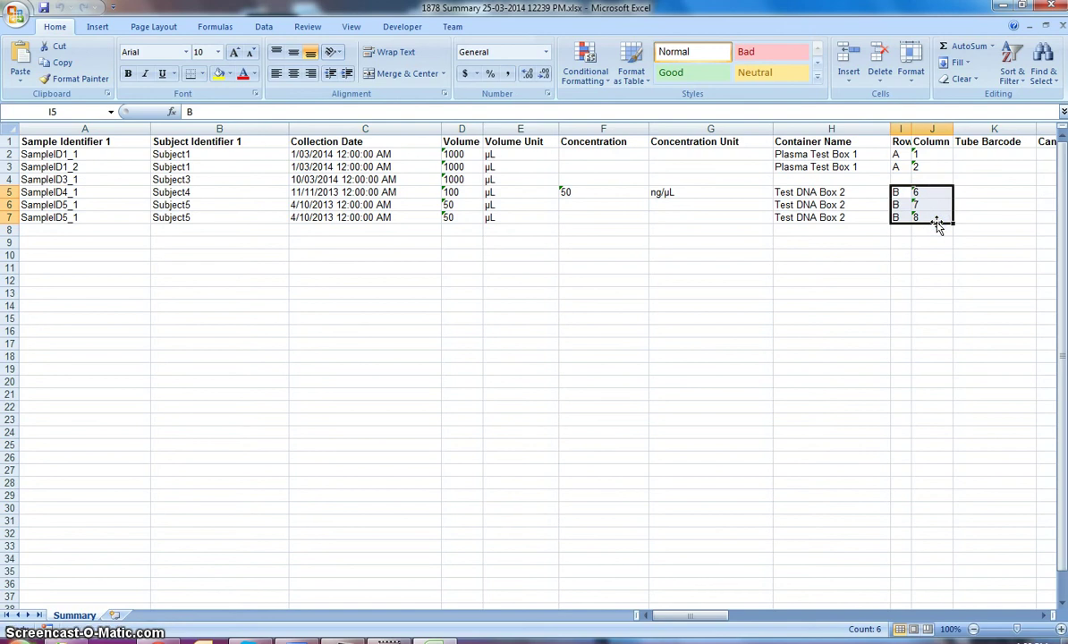
- Select all six sample rows in the summary and examine their remaining columns, through the candidate ID fields
{"action": "left_click_drag", "start_coordinate": [8, 154], "coordinate": [8, 219]}
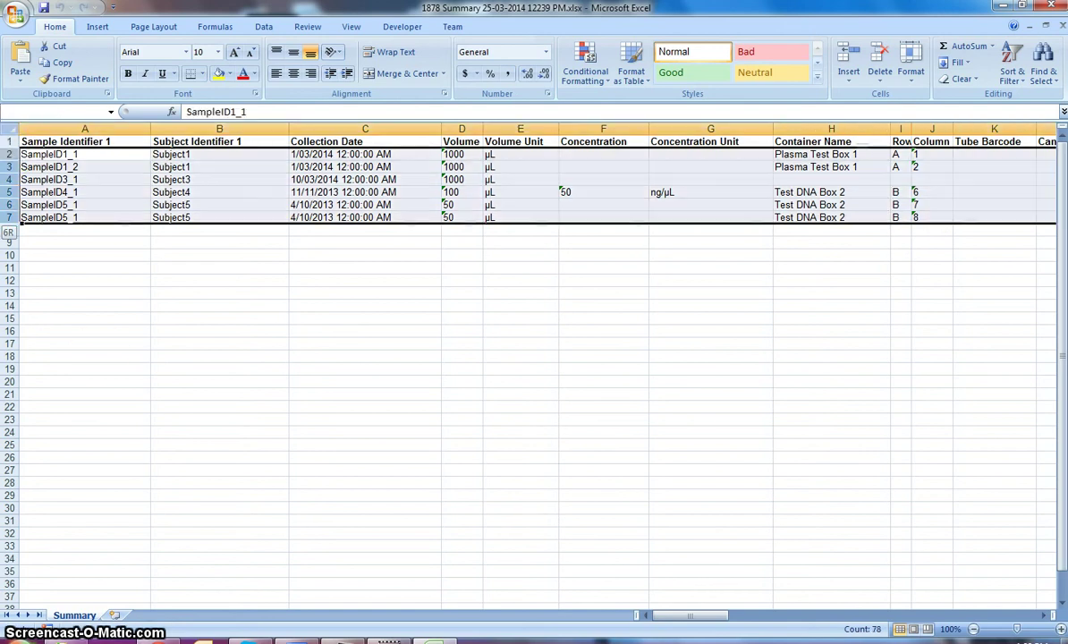
{"action": "left_click_drag", "start_coordinate": [698, 615], "coordinate": [747, 617]}
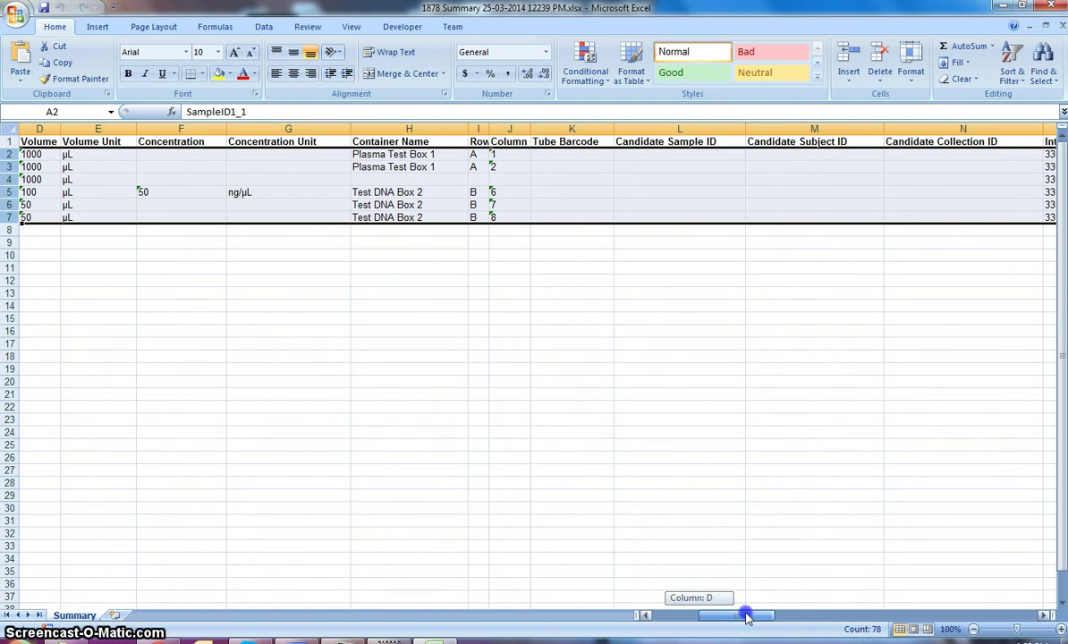
{"action": "left_click_drag", "start_coordinate": [746, 617], "coordinate": [658, 617]}
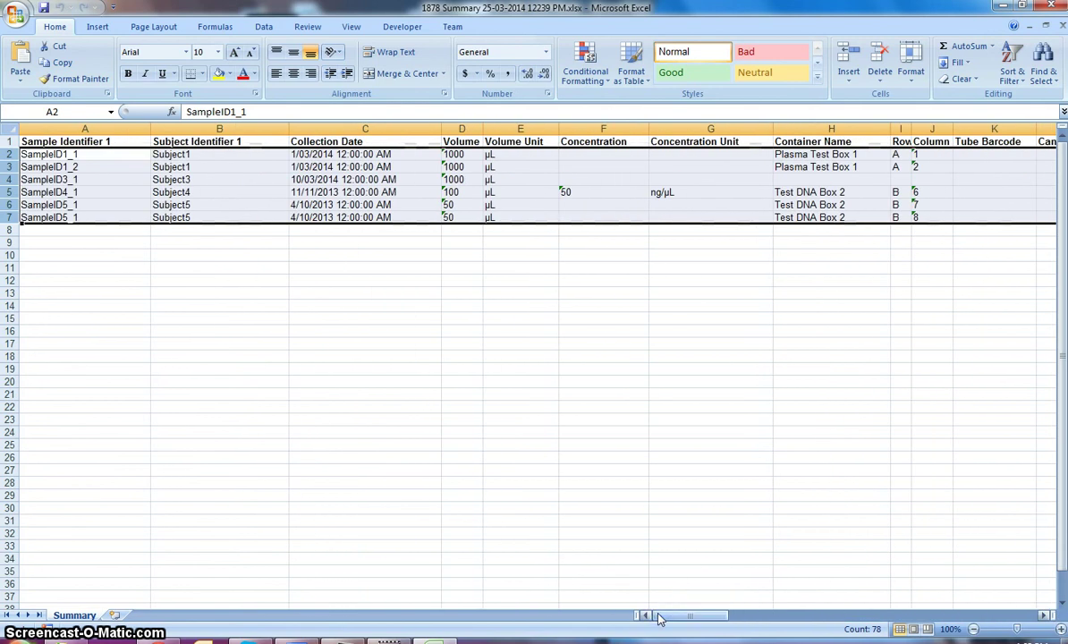